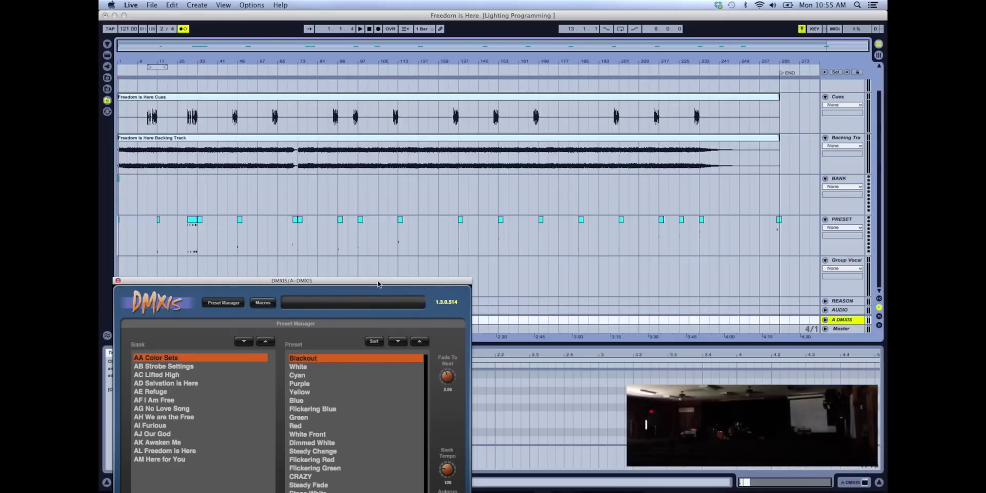
- Move the DMXIS Preset Manager window around the screen and settle it over the arrangement's upper-left
drag(378, 283, 455, 313)
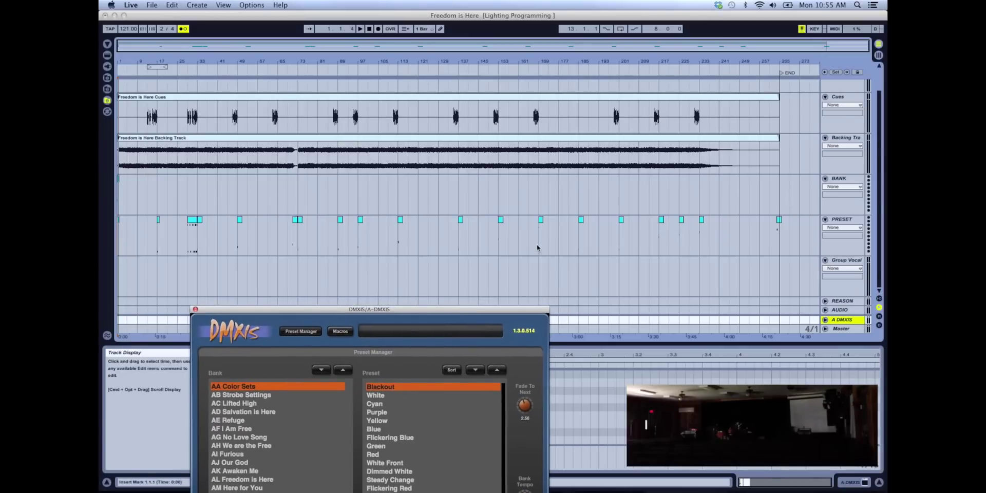
scroll(537, 245, up, 1)
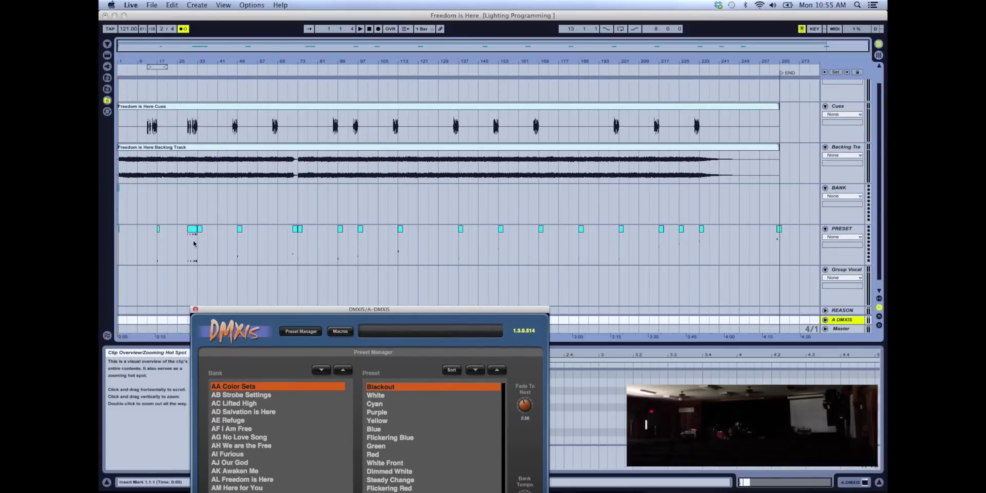
drag(225, 313, 518, 153)
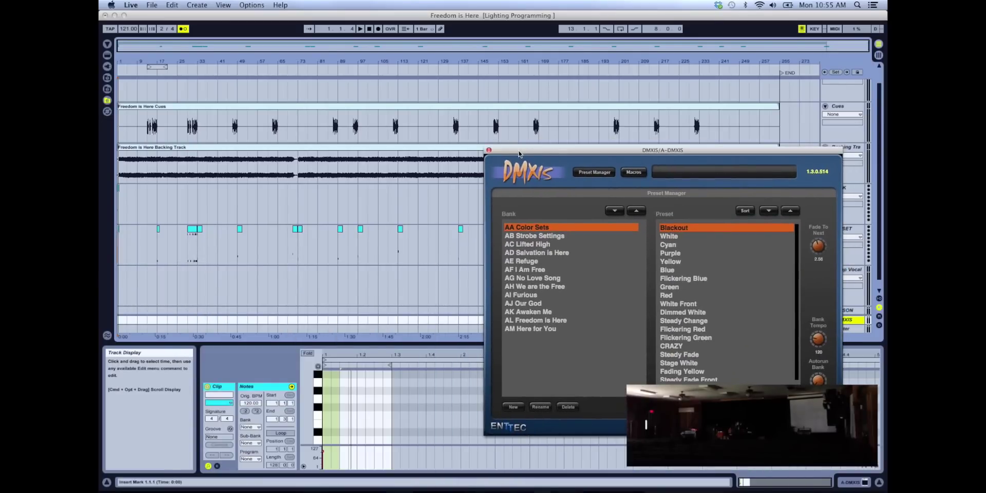
drag(518, 153, 181, 79)
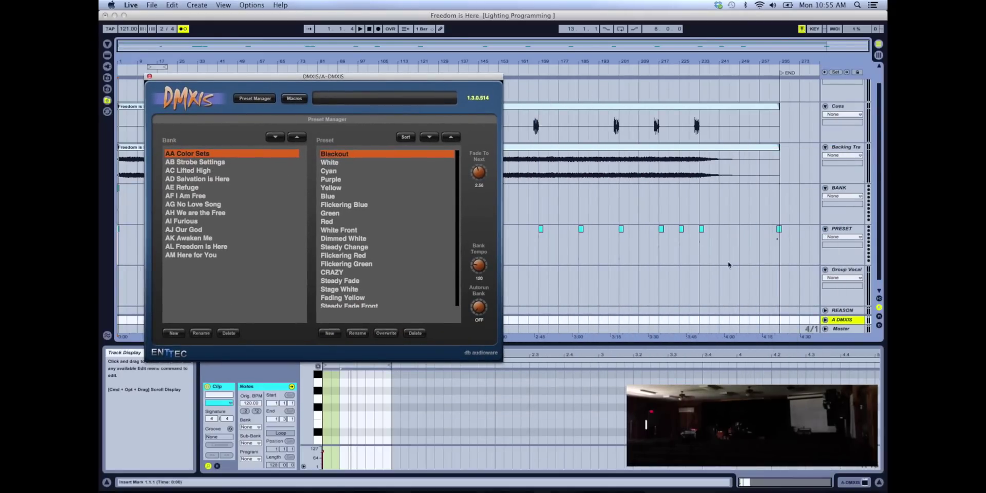
- Show the A DMXIS device chain, reopen the plug-in centred, and test the COLORstrip Ch2 fader
double_click(843, 324)
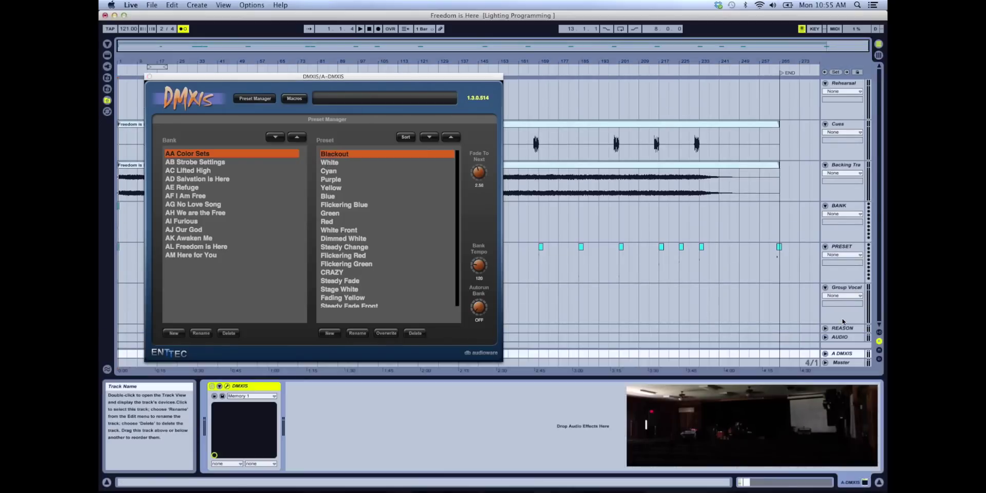
click(227, 386)
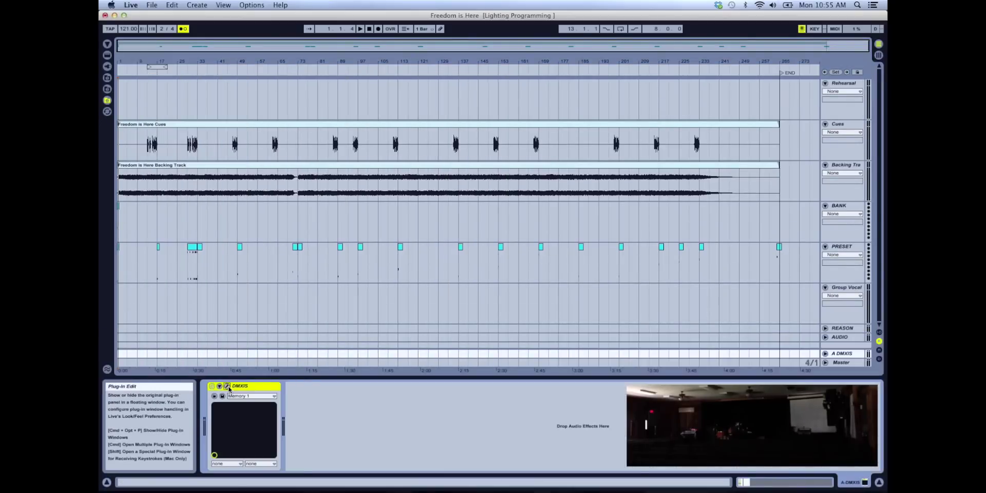
click(228, 386)
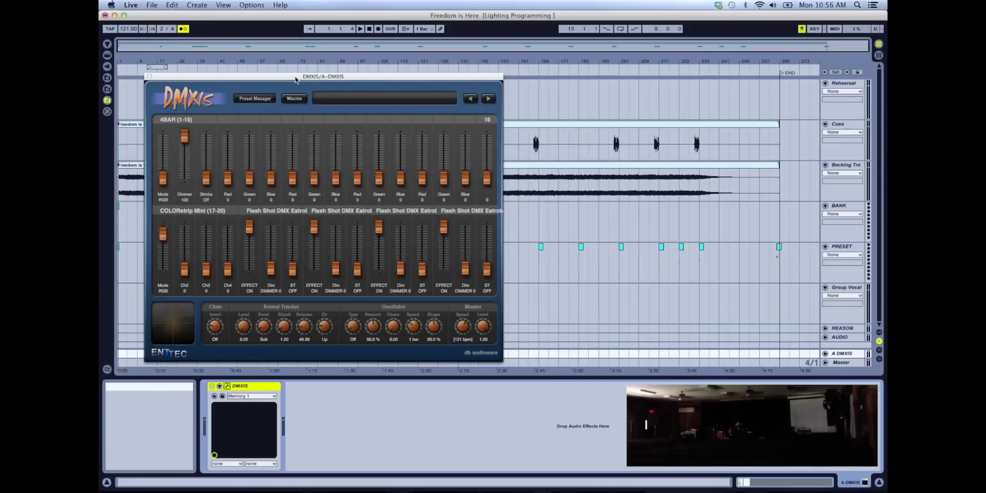
drag(296, 80, 449, 82)
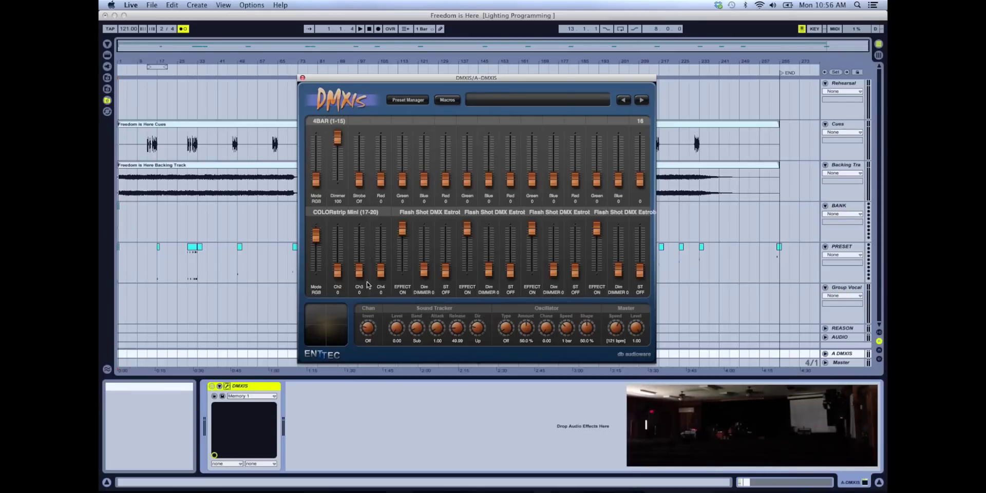
click(338, 272)
drag(338, 273, 381, 290)
- Load Blackout, then White, from the AA Color Sets bank, and drop the fader view lower
click(399, 101)
click(353, 156)
click(493, 158)
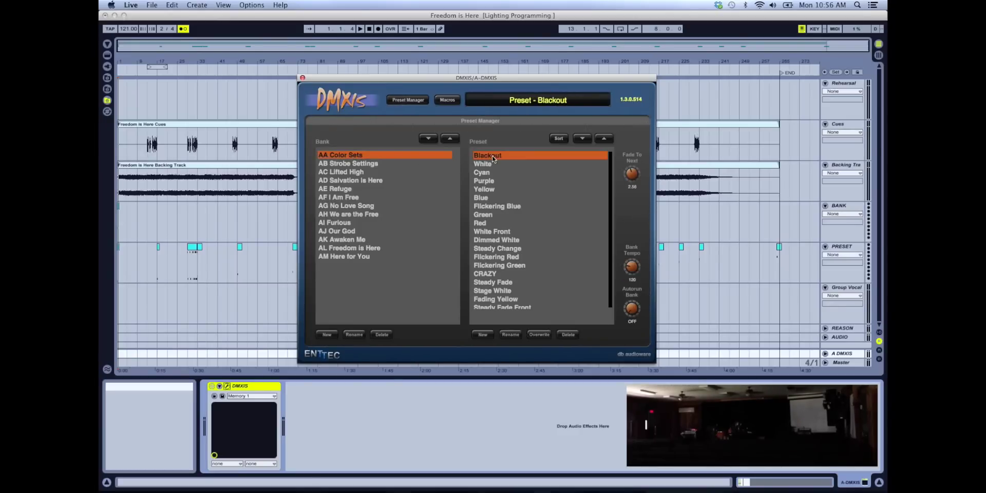
click(486, 164)
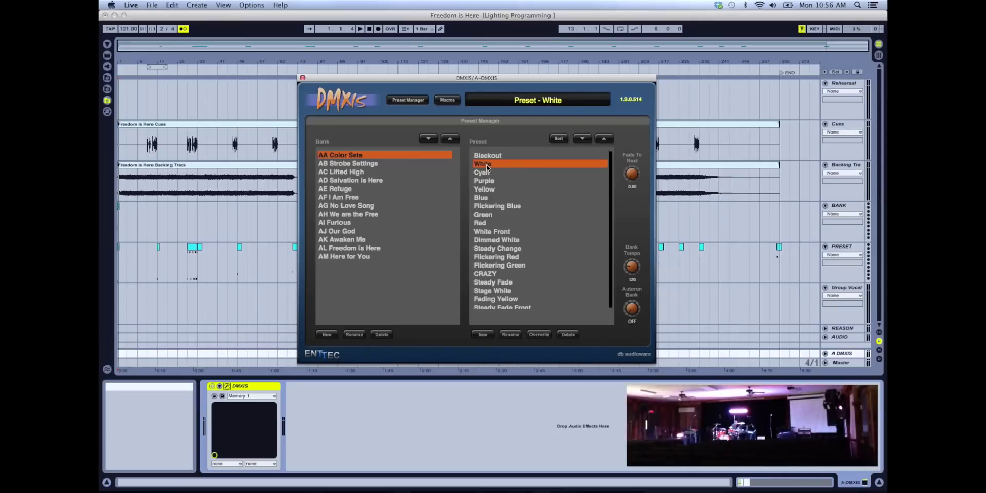
click(420, 100)
drag(429, 81, 420, 306)
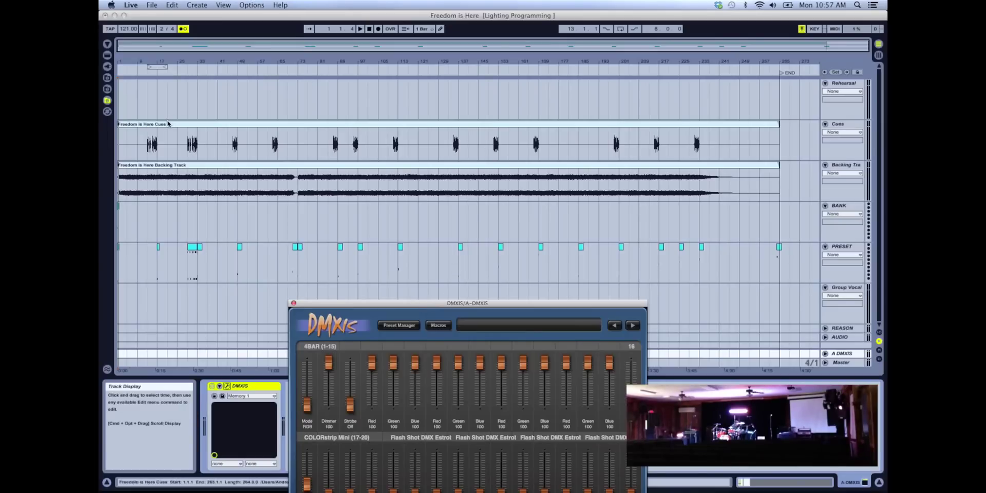
click(158, 166)
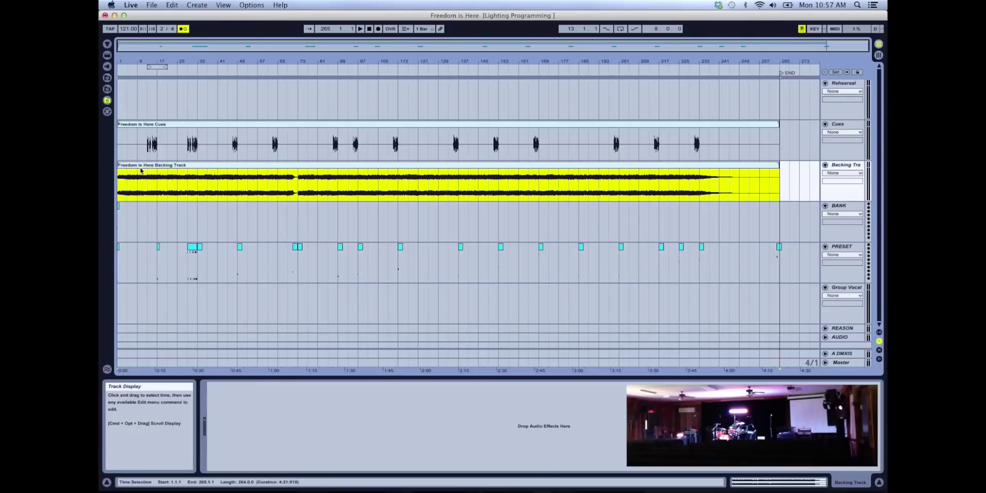
click(149, 126)
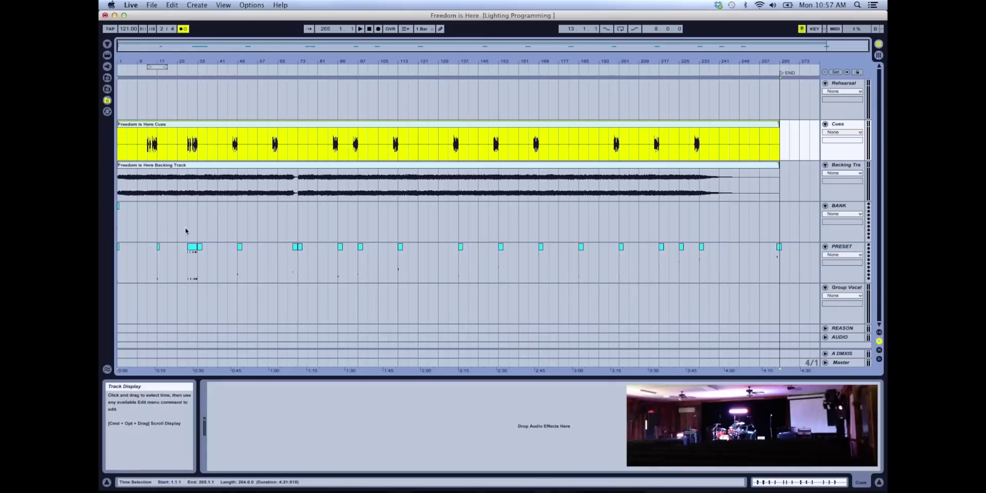
click(839, 206)
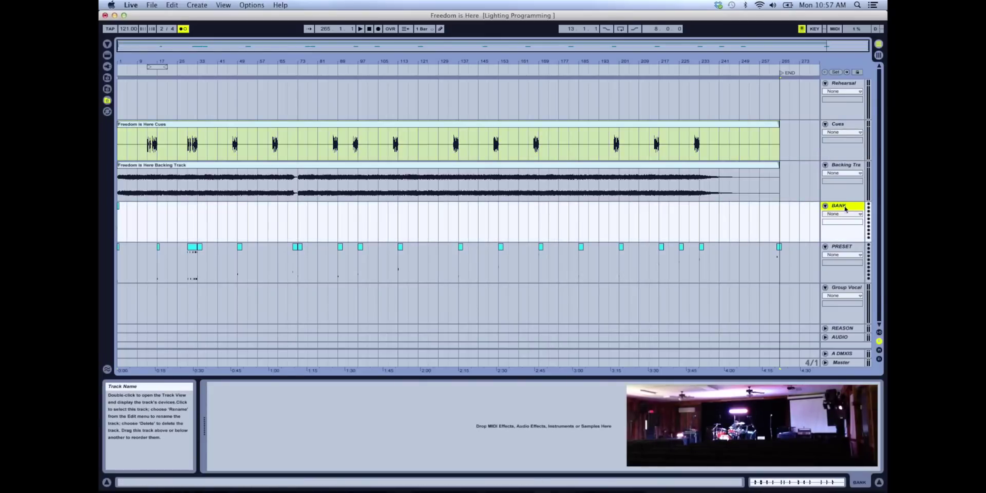
click(840, 248)
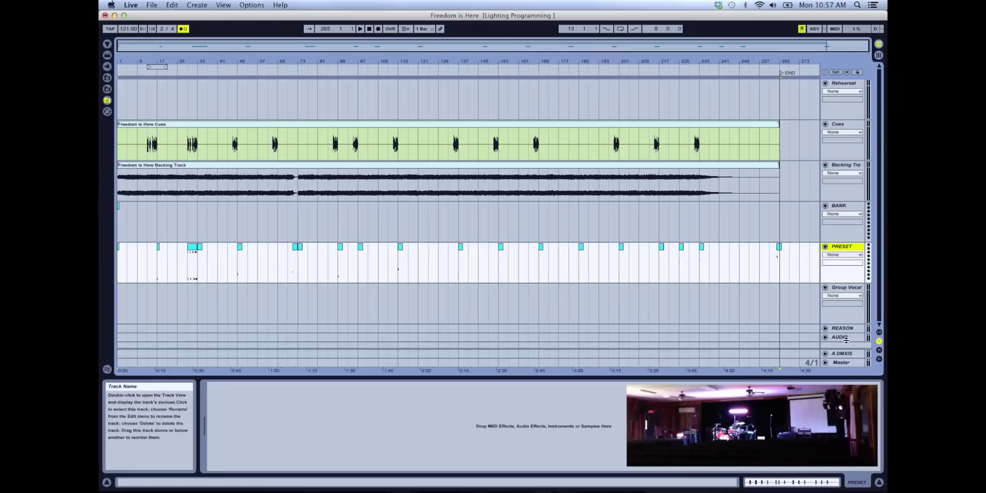
click(839, 207)
click(840, 247)
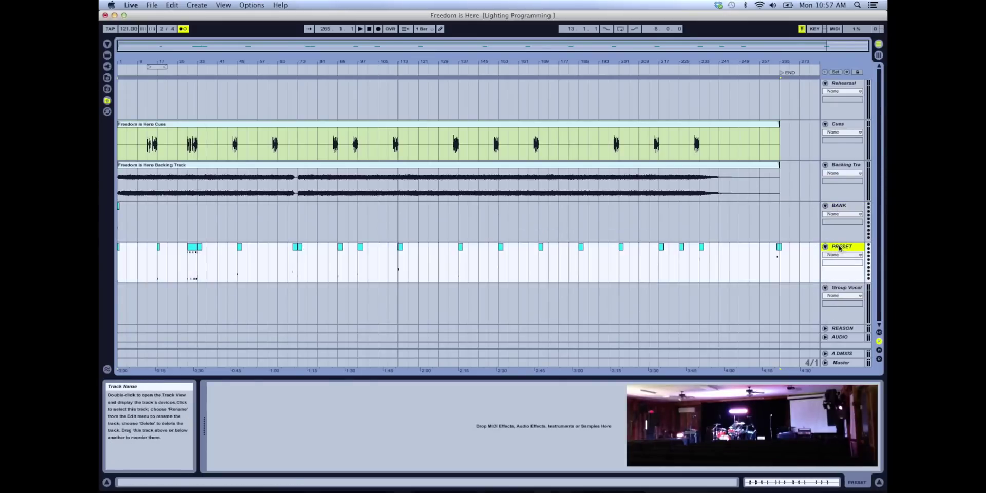
click(838, 208)
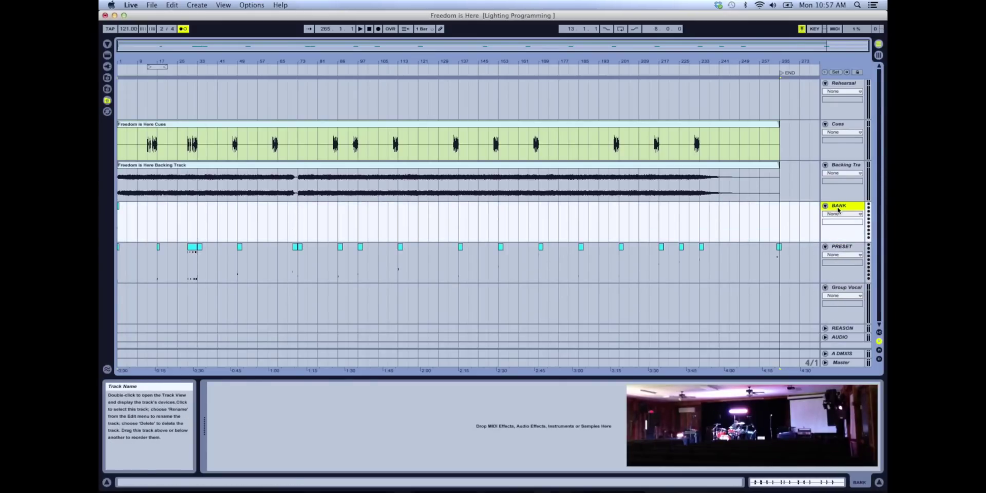
click(842, 247)
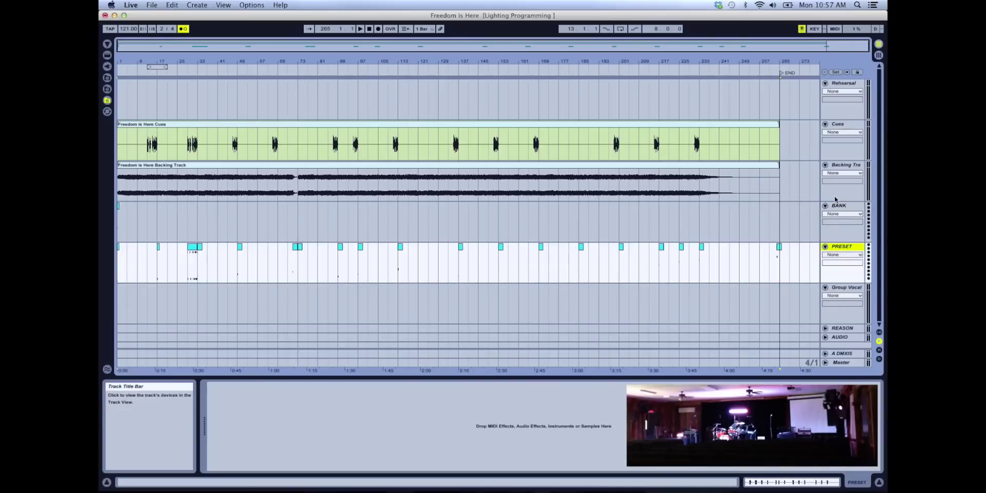
click(839, 206)
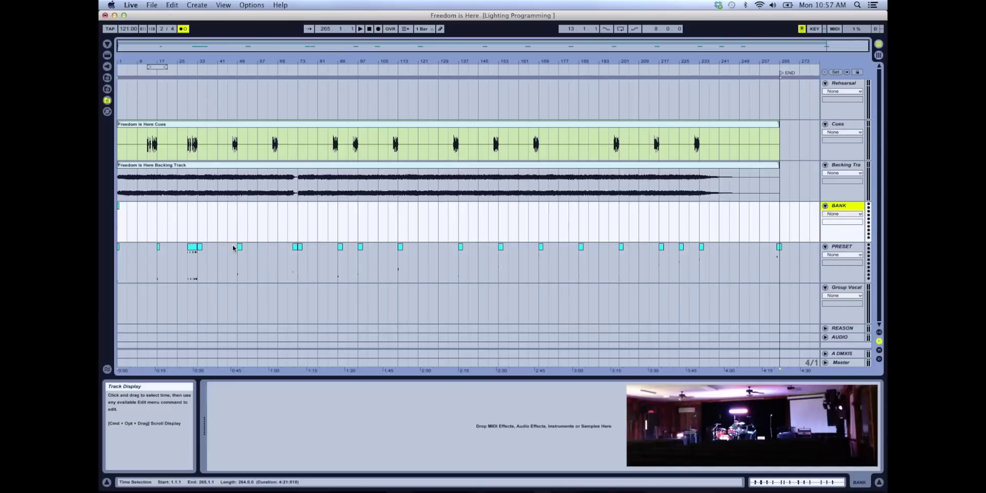
- Reopen the A DMXIS plug-in, move it up-left on its Preset Manager, then close it
click(848, 352)
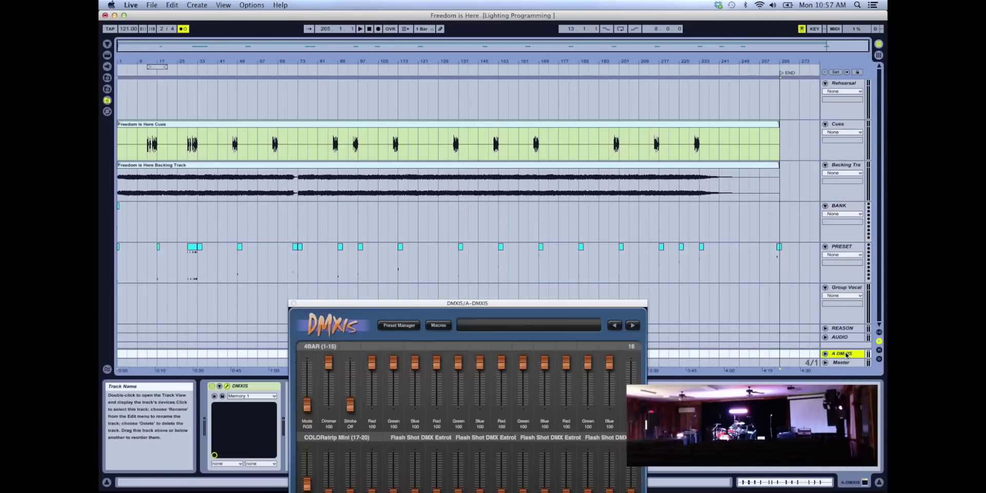
drag(478, 303, 448, 197)
click(378, 222)
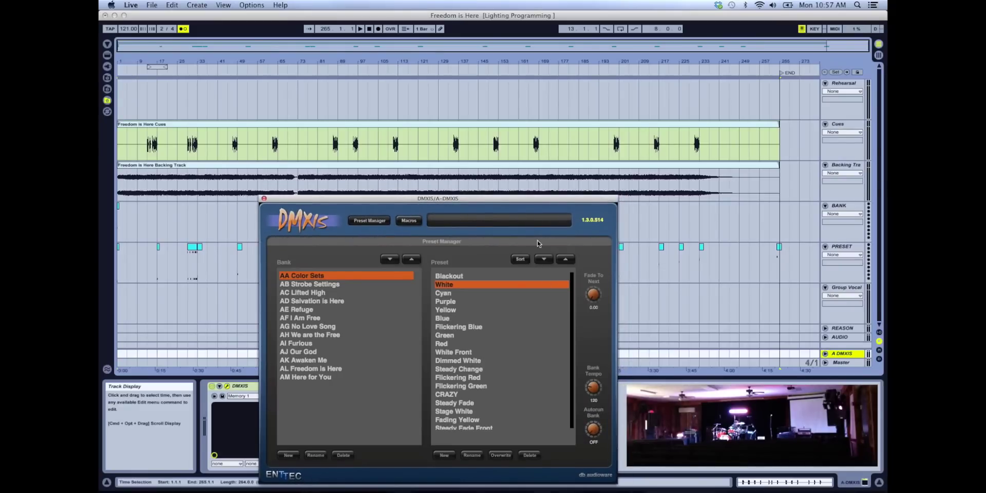
drag(392, 198, 377, 142)
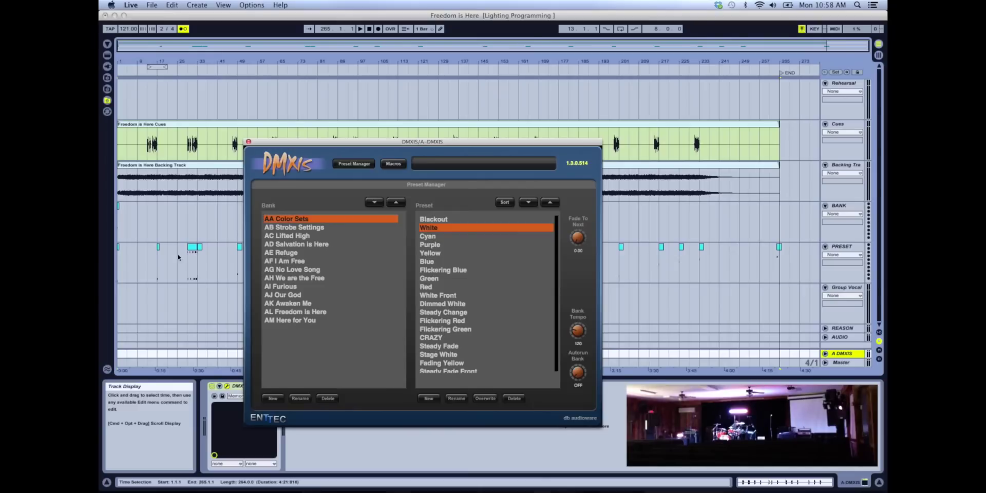
click(156, 223)
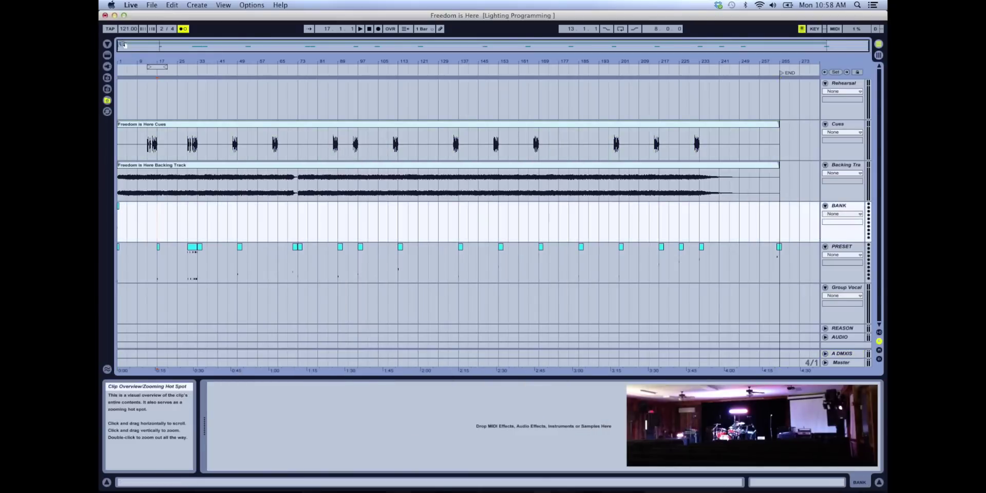
- Select the bar-1 BANK clip, zoom out to the whole song, then open and dismiss DMXIS
drag(123, 45, 124, 57)
scroll(123, 215, left, 3)
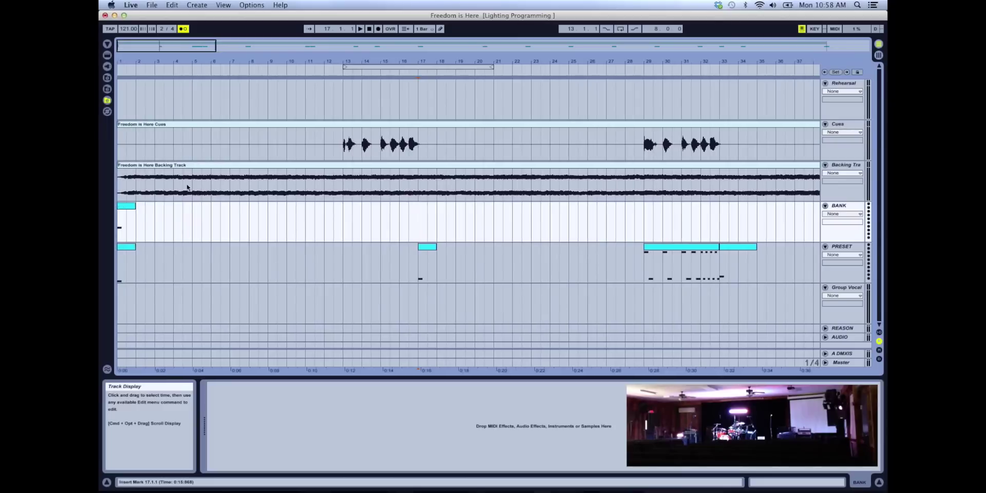
click(122, 208)
drag(134, 51, 135, 13)
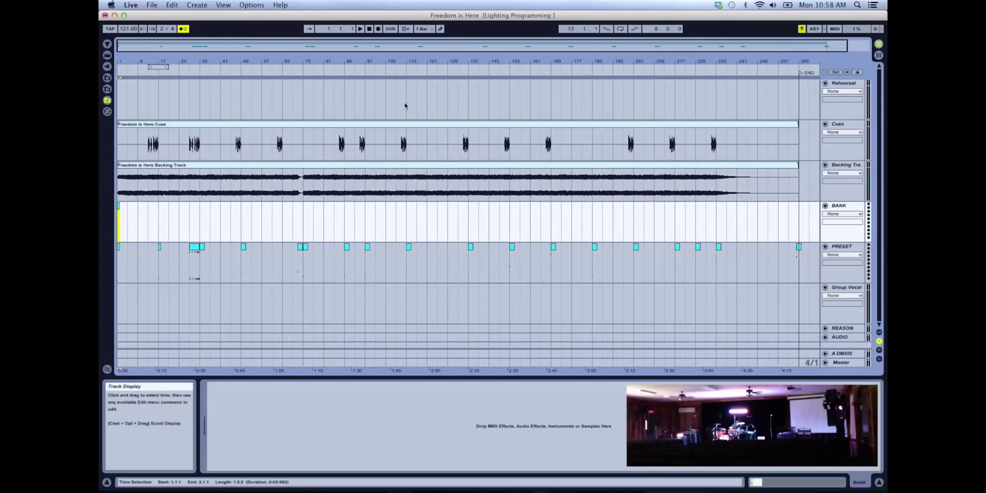
click(840, 356)
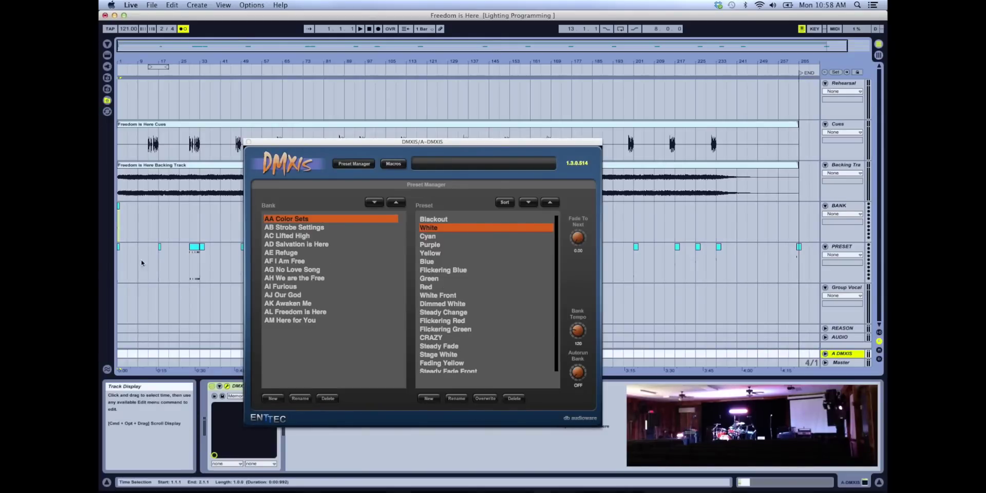
click(170, 267)
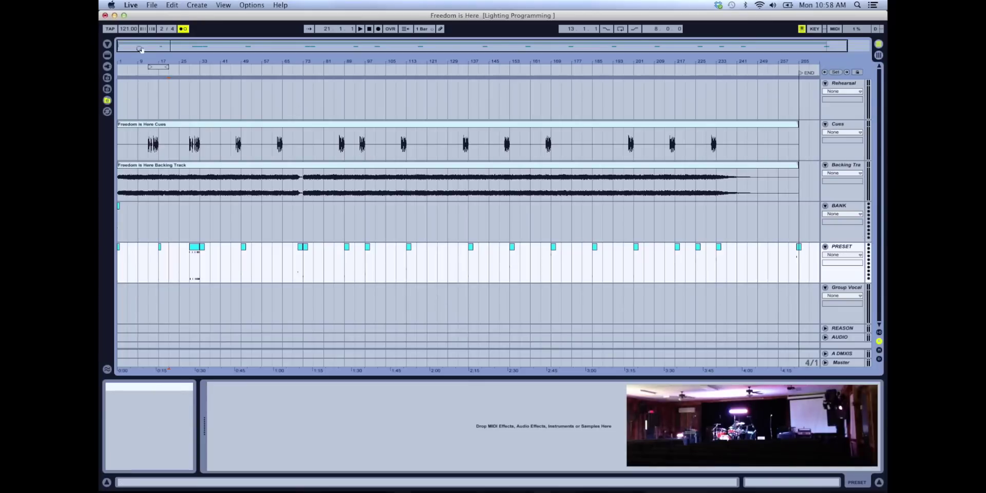
- Zoom to bars 1–55 and inspect the first BANK clip's B-2 note and the DMXIS presets
drag(132, 47, 132, 69)
double_click(126, 207)
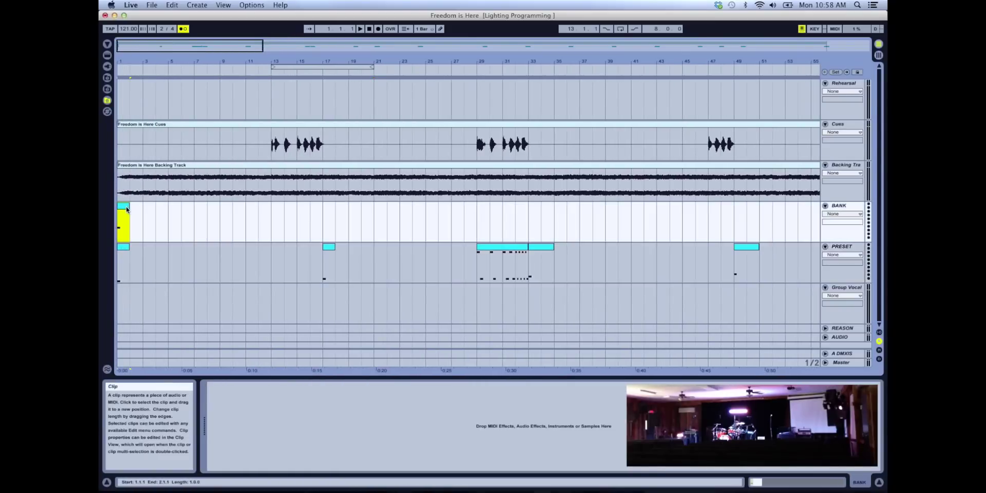
click(329, 383)
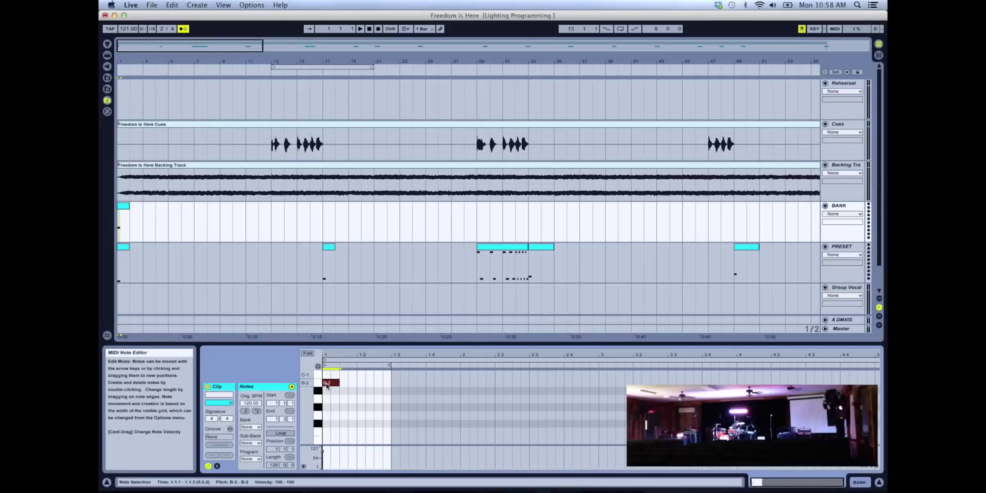
scroll(330, 443, down, 2)
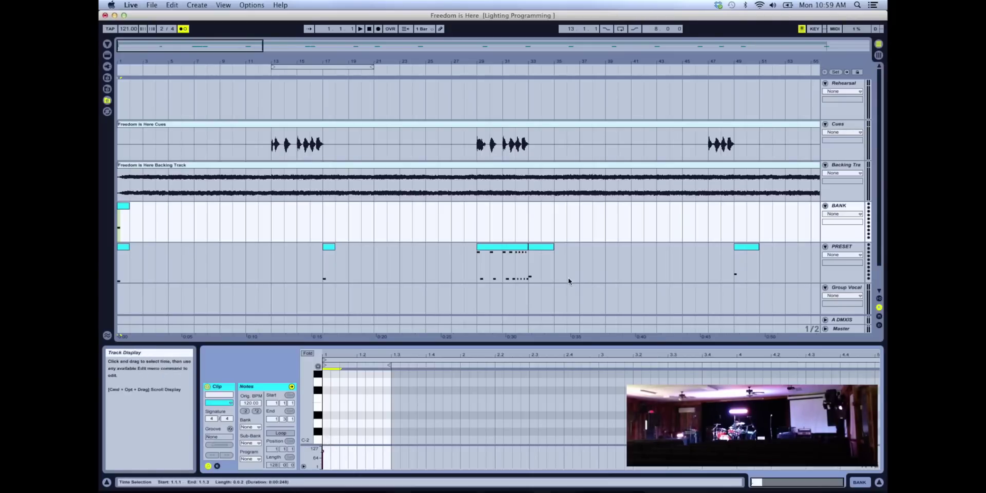
click(842, 319)
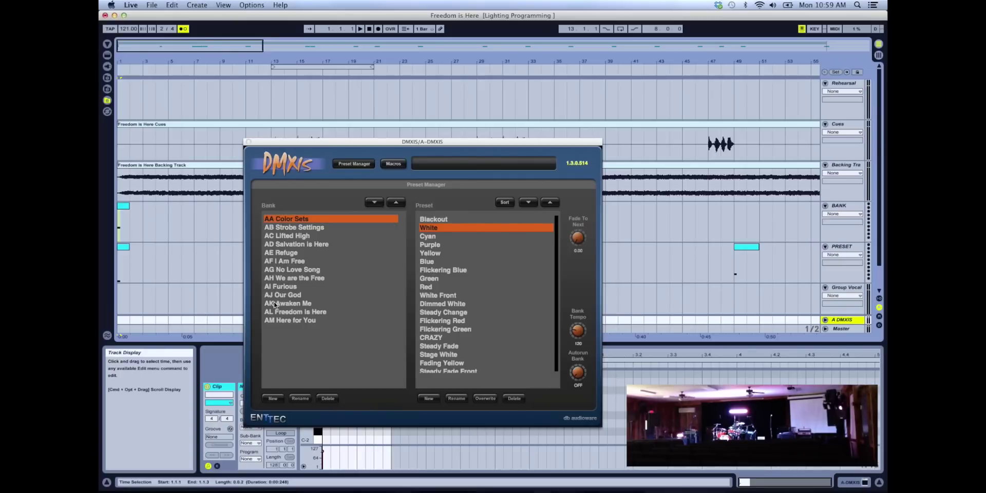
click(159, 259)
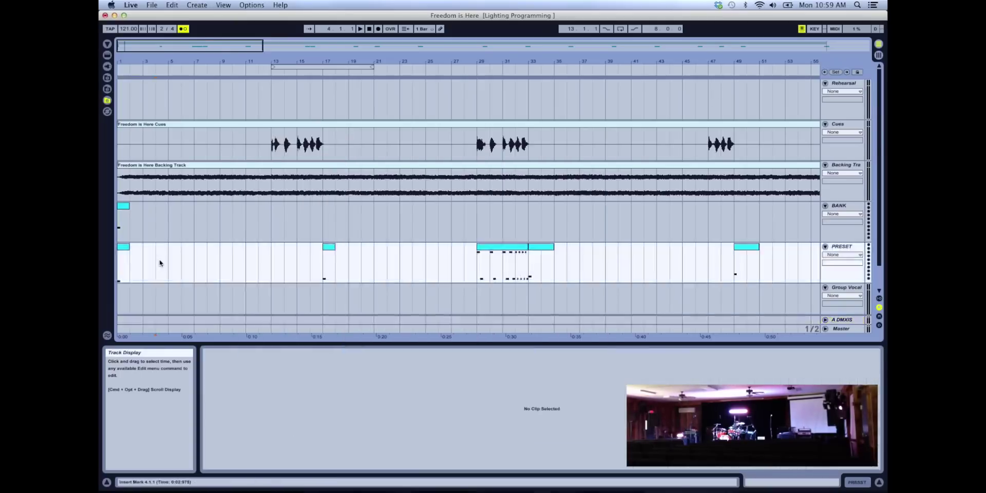
- Draw a short B-2 note at the first BANK clip's start and reopen the DMXIS Preset Manager
click(123, 210)
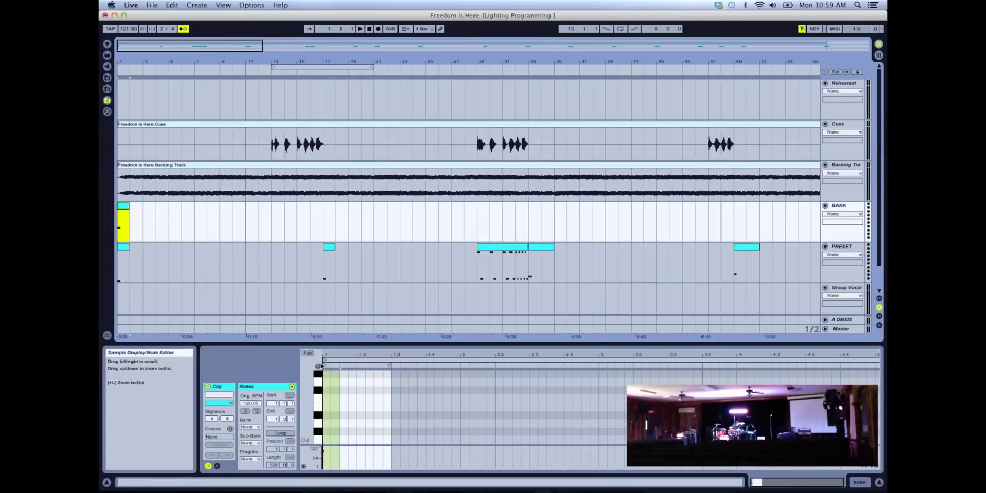
click(328, 434)
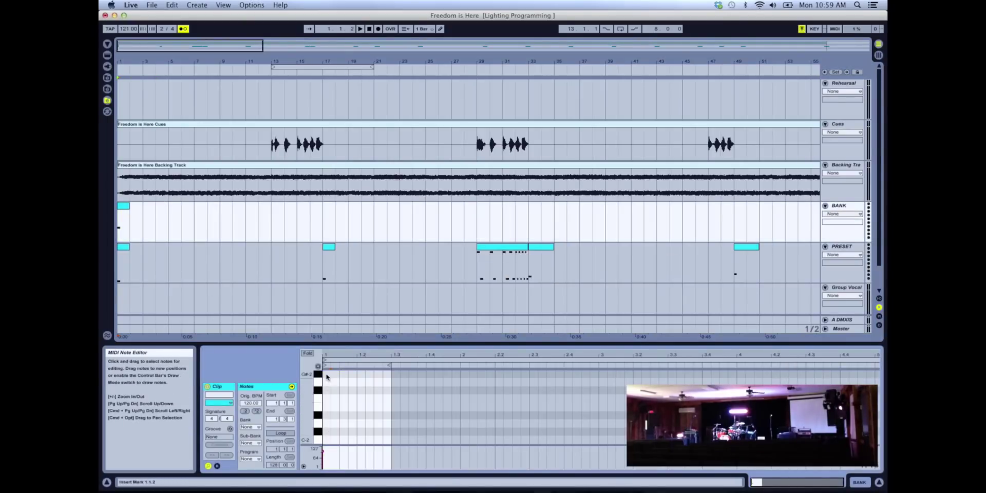
double_click(329, 391)
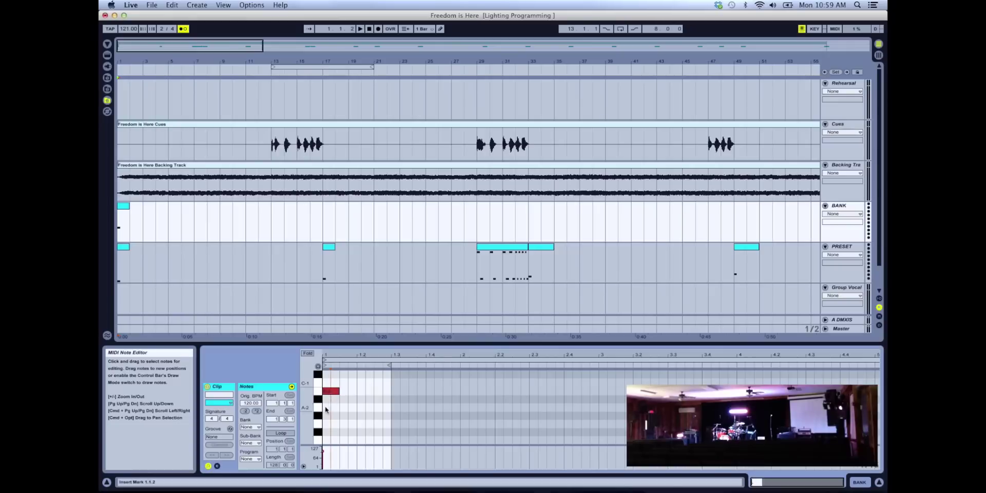
click(326, 392)
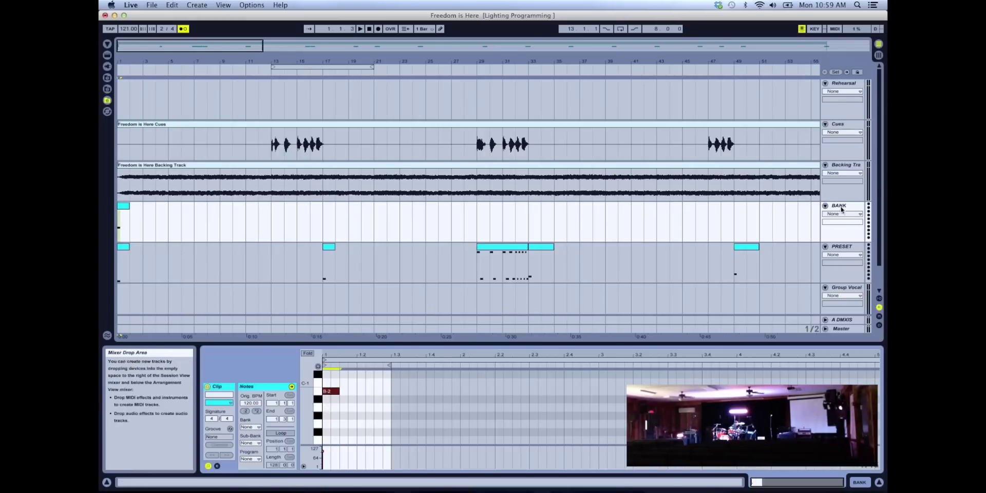
double_click(843, 319)
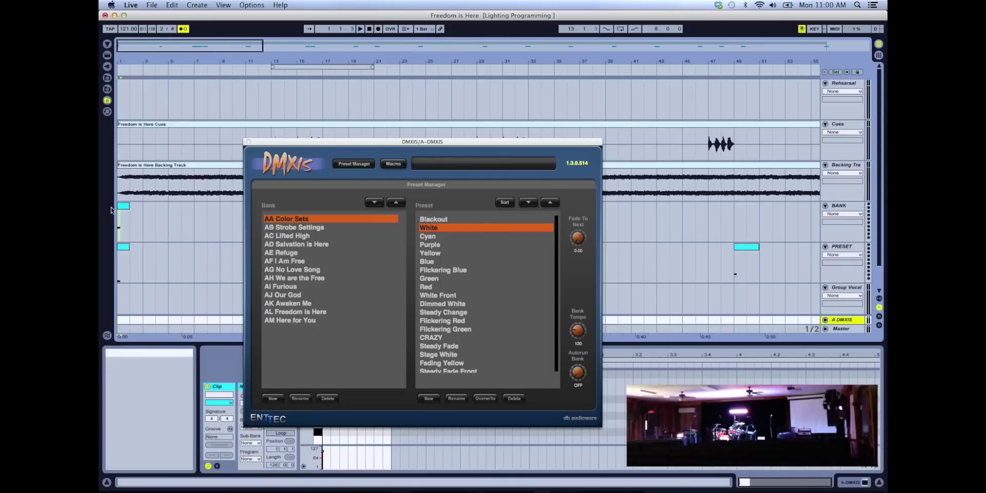
- Switch banks to AL Freedom is Here, AA Color Sets, then back to AL Freedom is Here
click(291, 314)
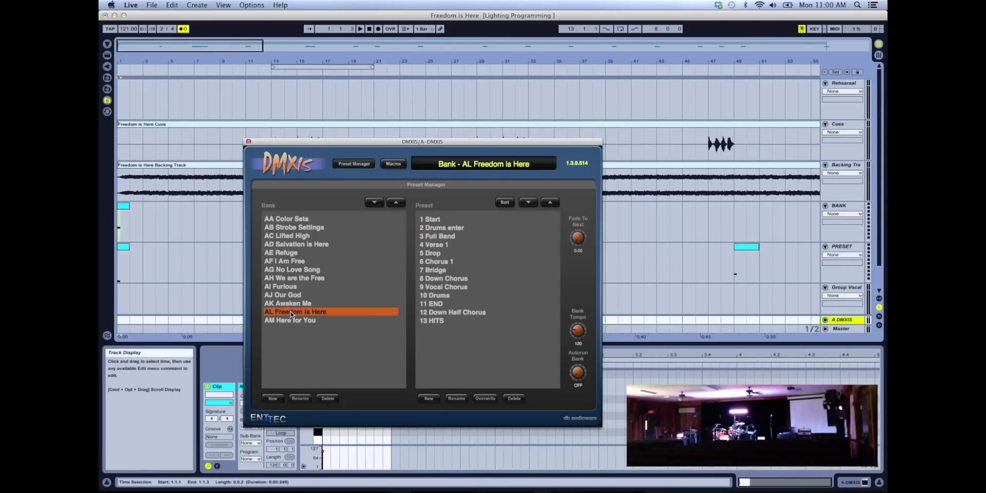
click(295, 220)
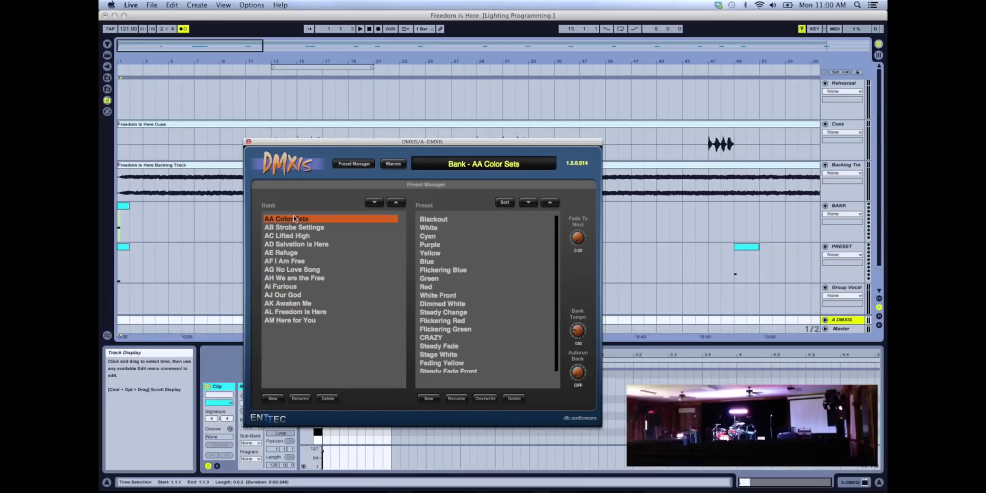
click(295, 313)
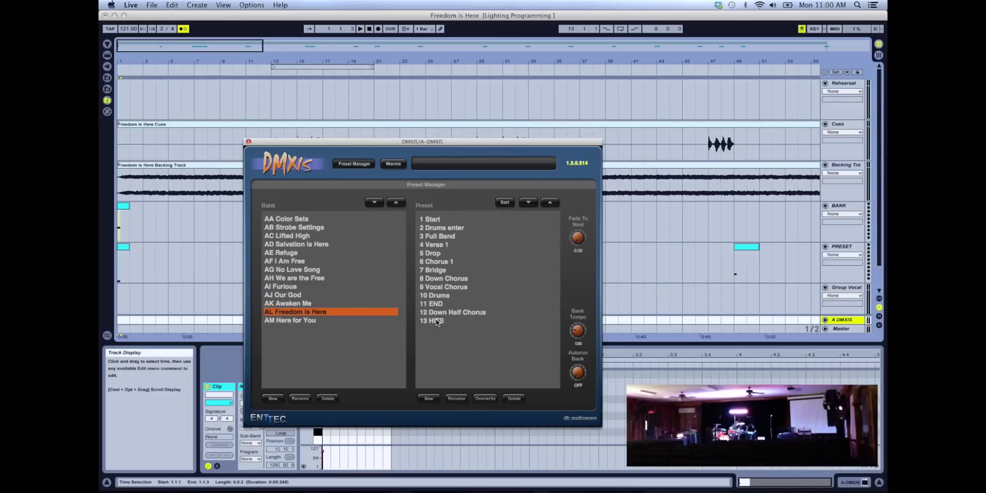
click(152, 266)
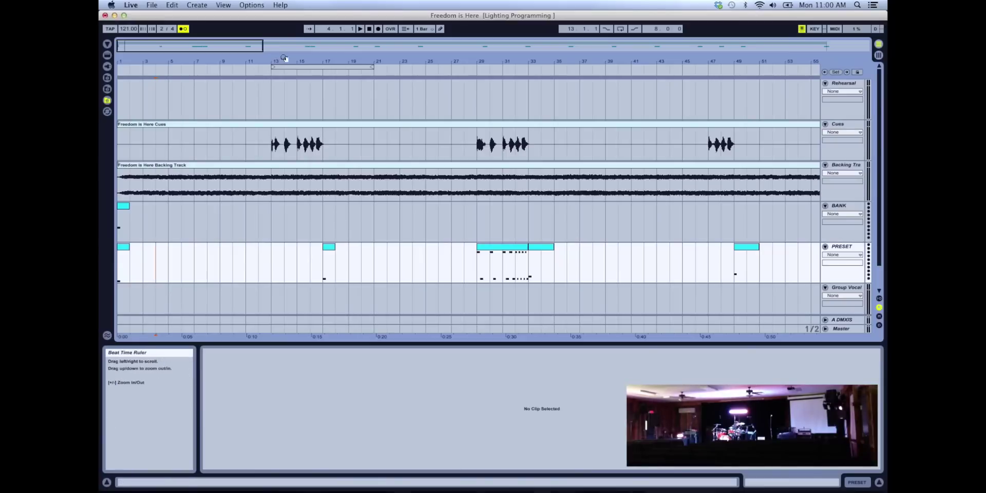
drag(243, 46, 242, 143)
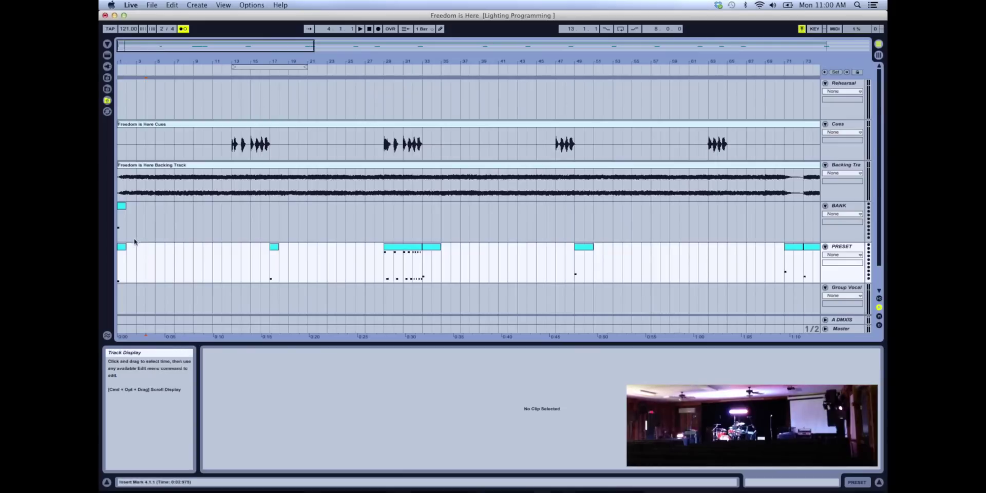
click(124, 251)
click(346, 403)
scroll(339, 421, down, 3)
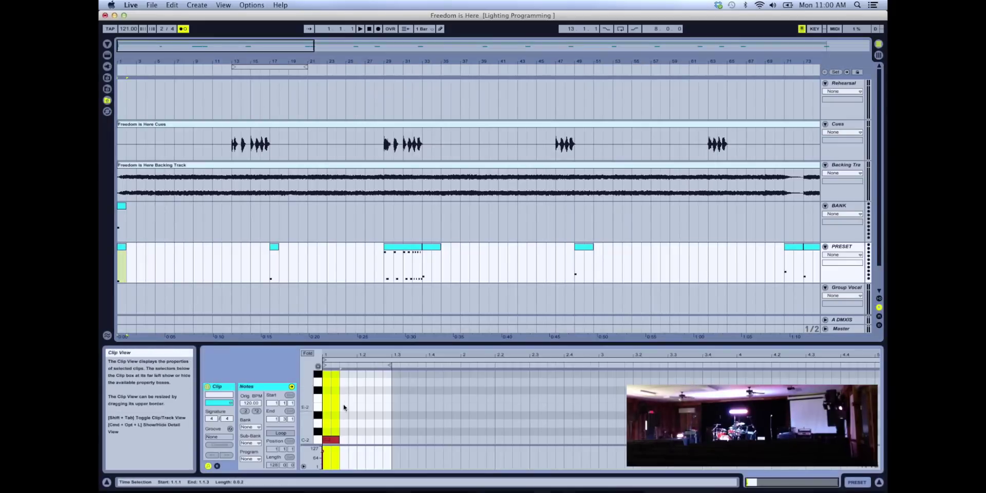
scroll(334, 431, up, 10)
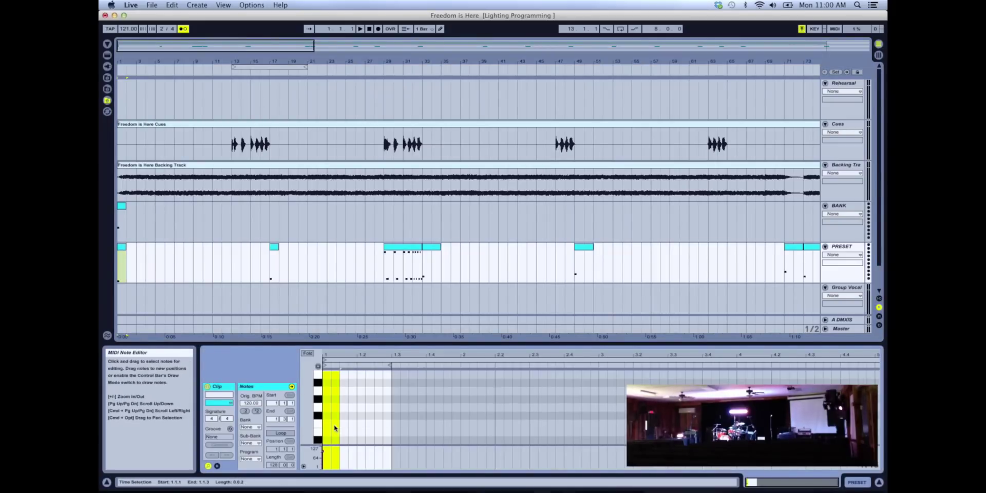
scroll(335, 428, down, 10)
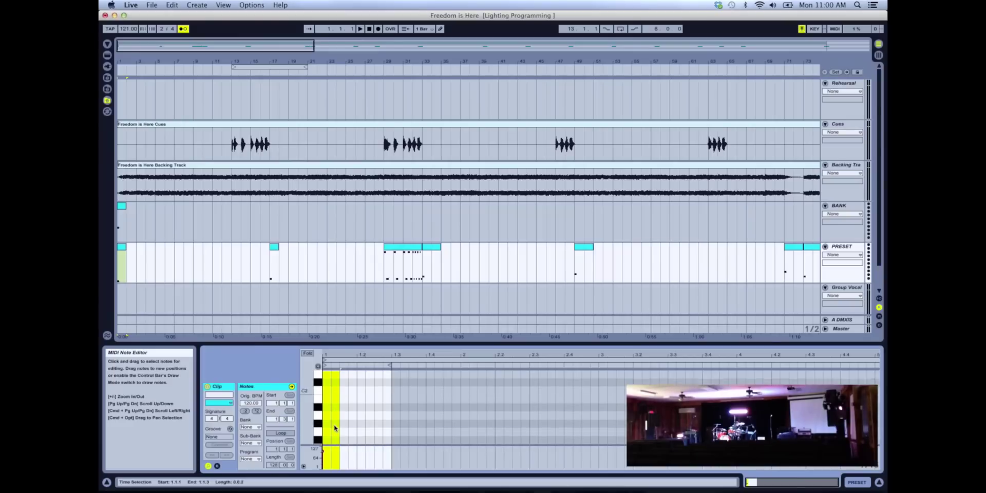
click(327, 445)
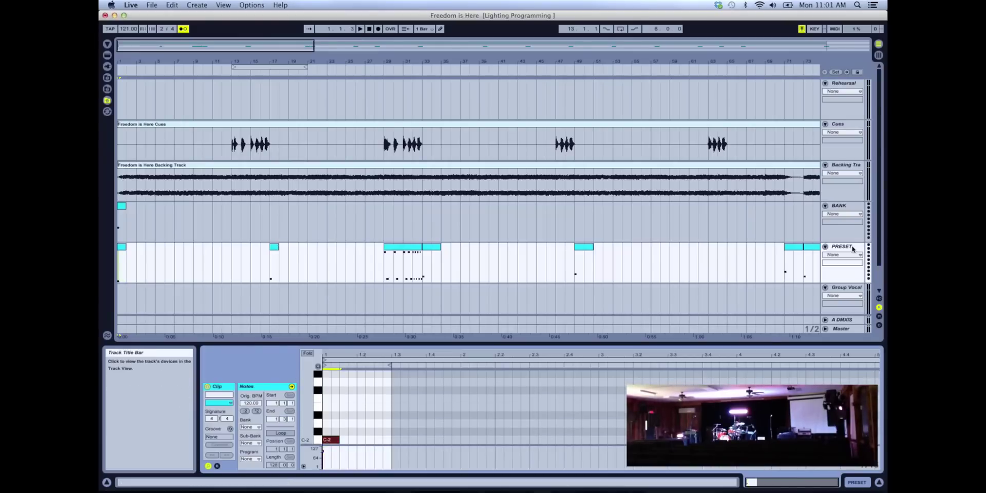
click(837, 319)
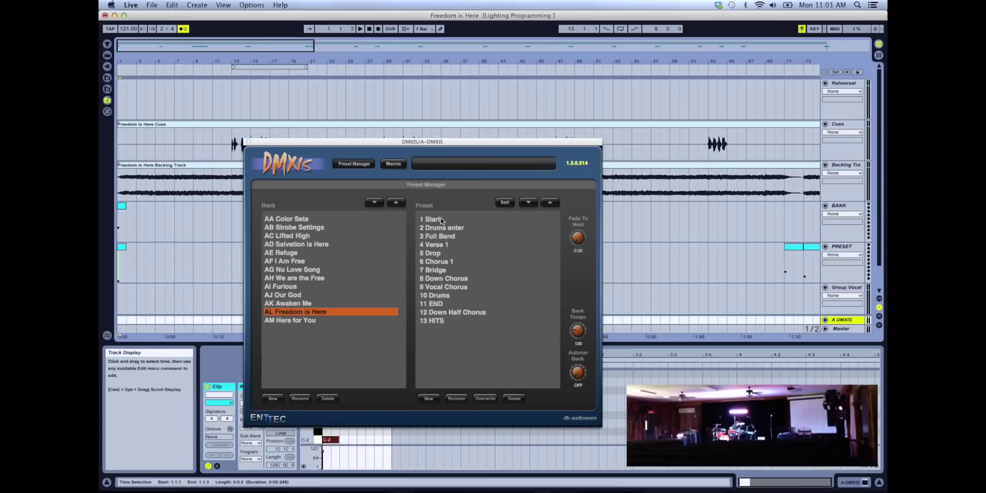
click(646, 276)
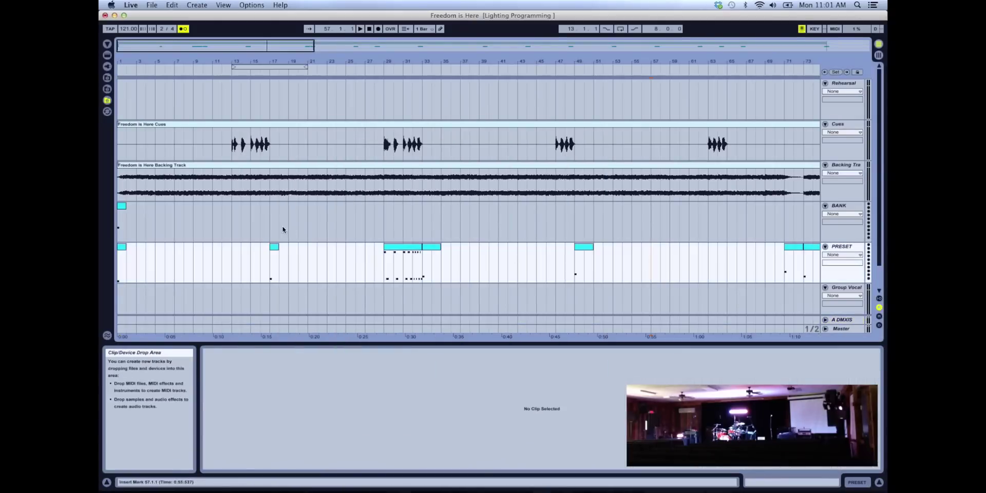
click(274, 248)
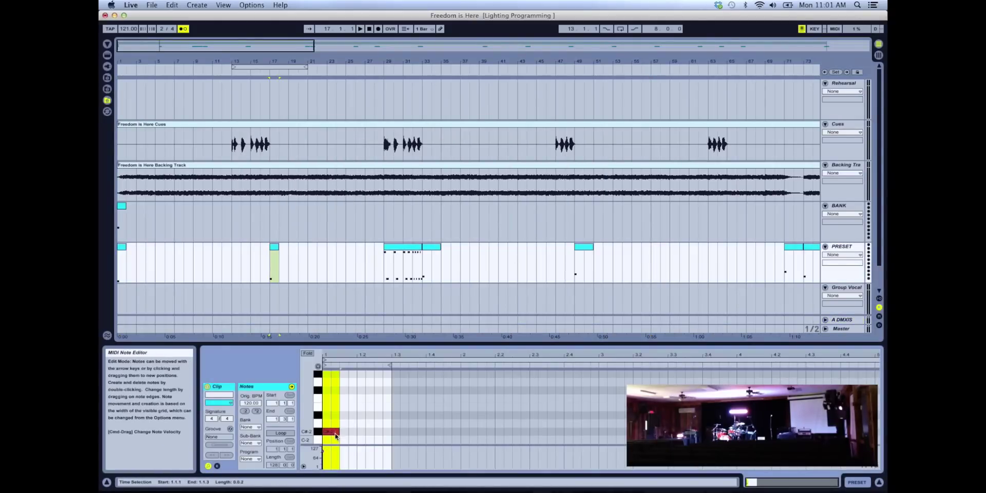
click(335, 435)
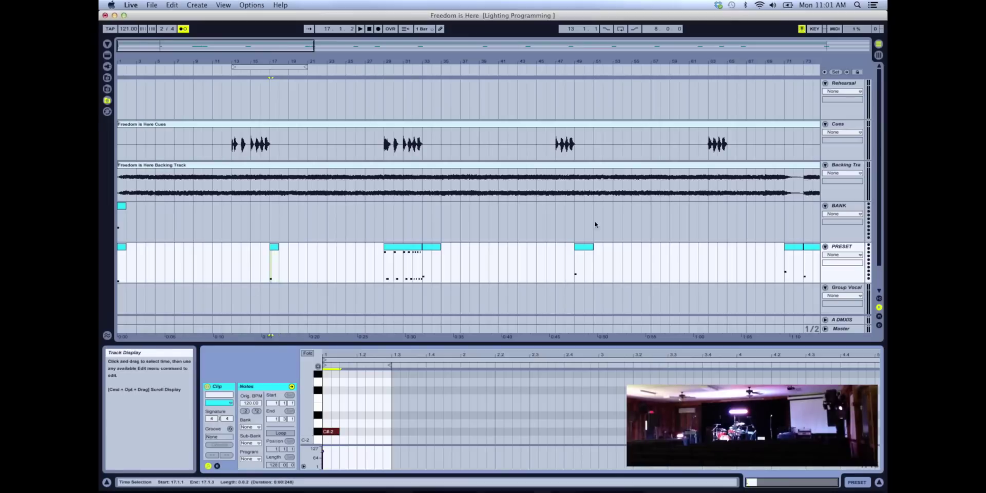
click(835, 318)
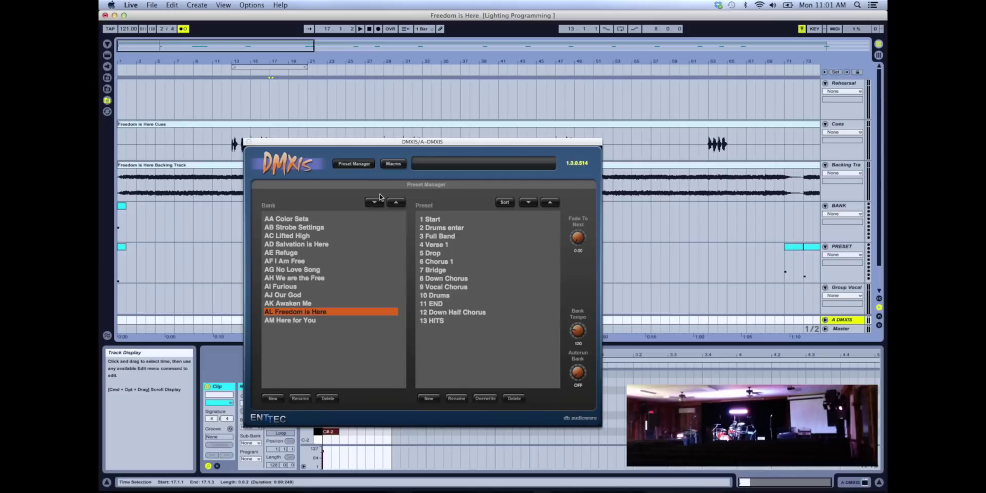
- Load preset 1 Start from AL Freedom is Here, check its faders, and return to the preset list
click(354, 163)
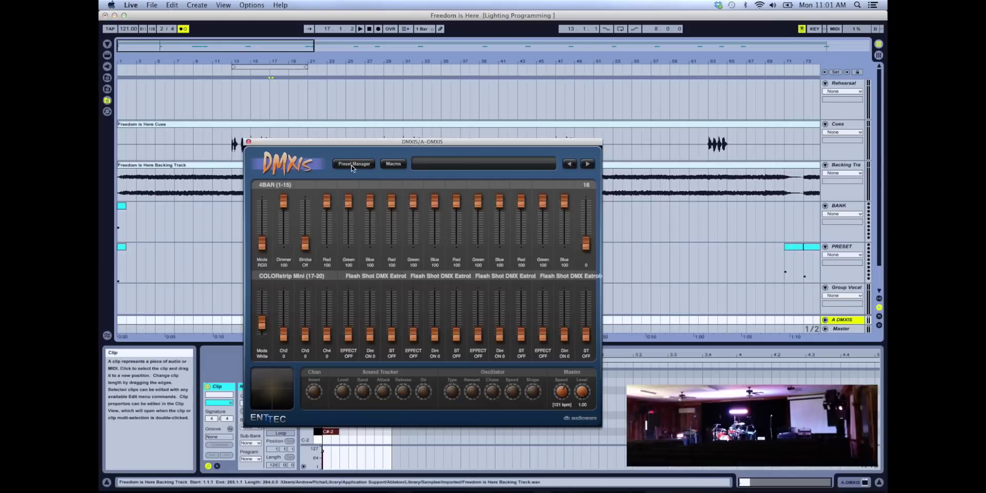
click(345, 165)
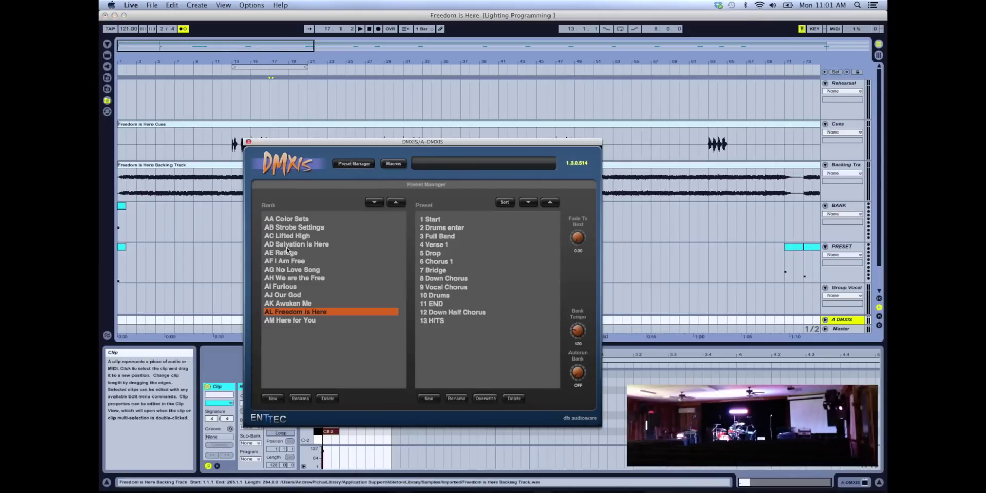
click(433, 222)
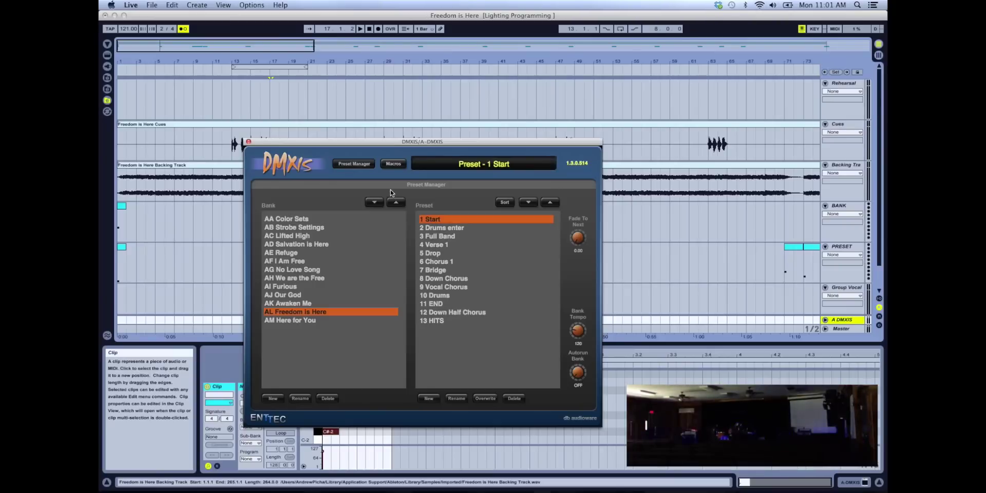
click(357, 165)
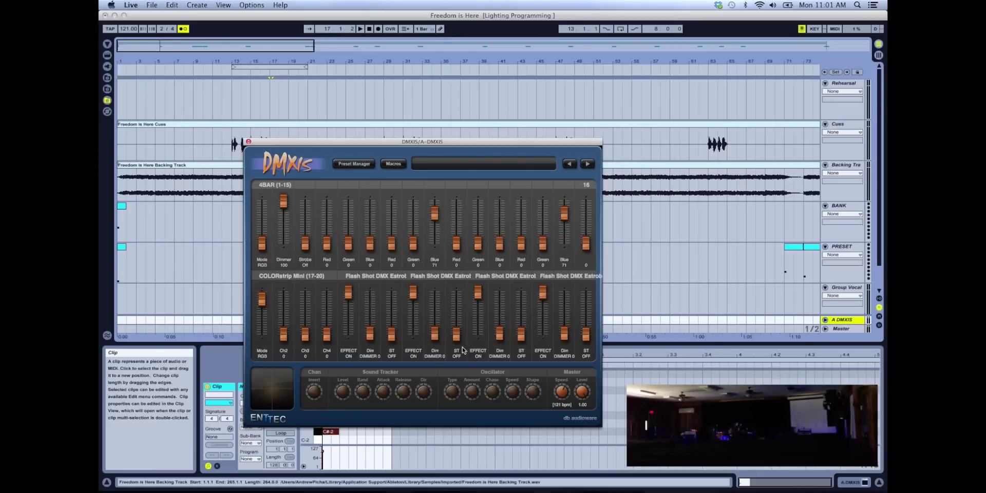
mouse_move(454, 398)
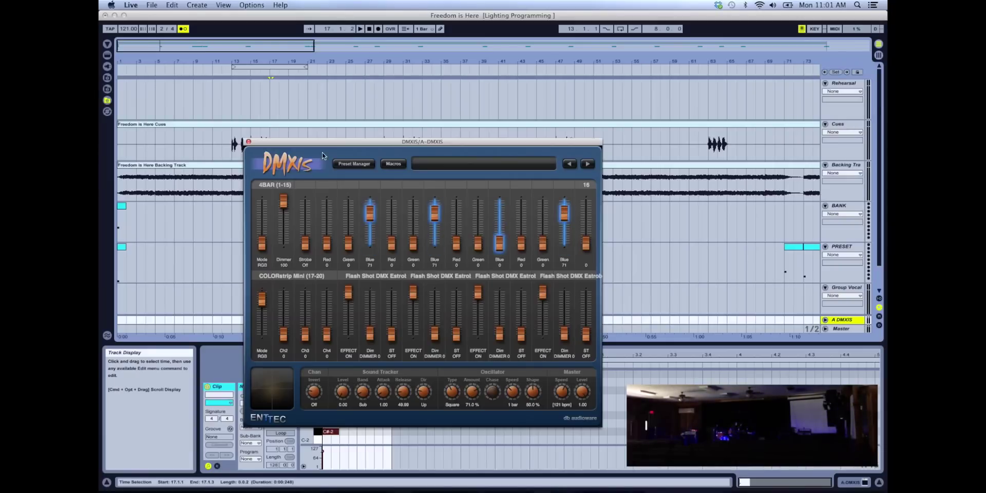
click(354, 163)
click(352, 164)
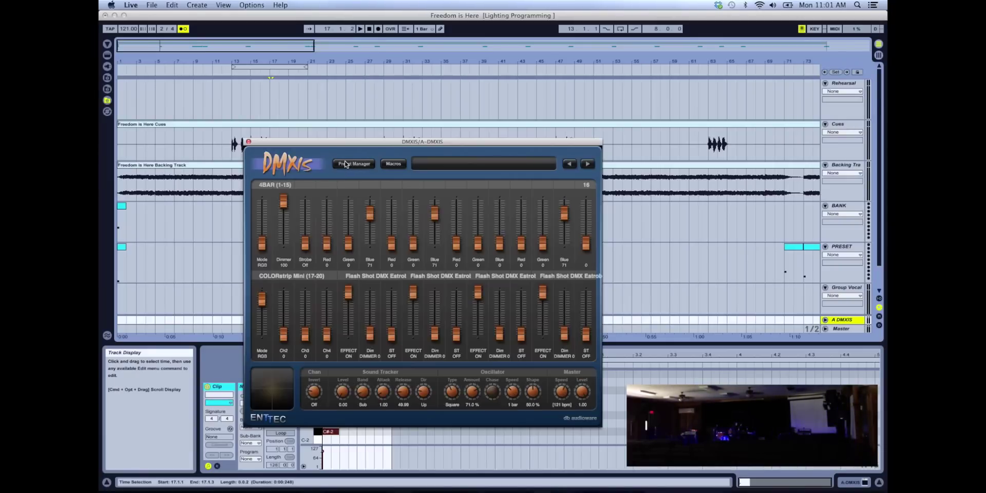
click(346, 164)
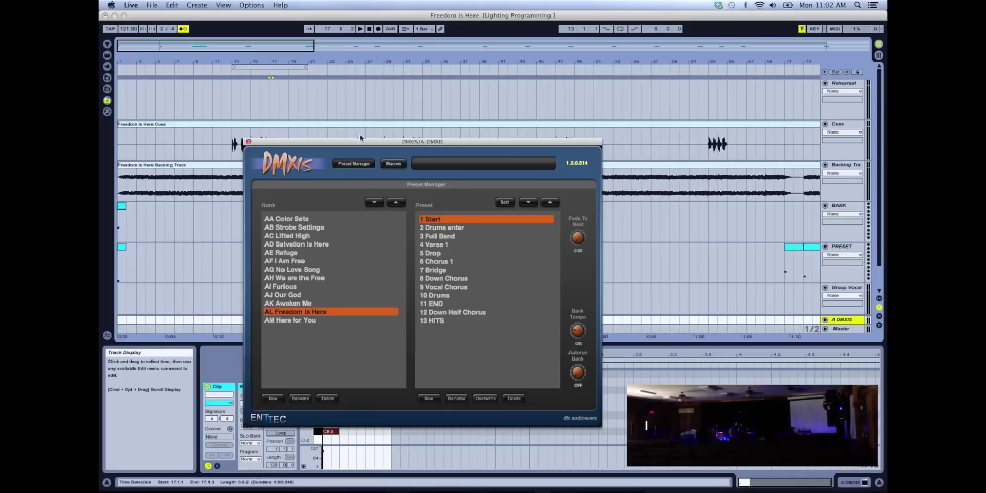
- Move the DMXIS window up and right, then load 2 Drums enter, 1 Start, and 2 Drums enter
drag(359, 139, 466, 86)
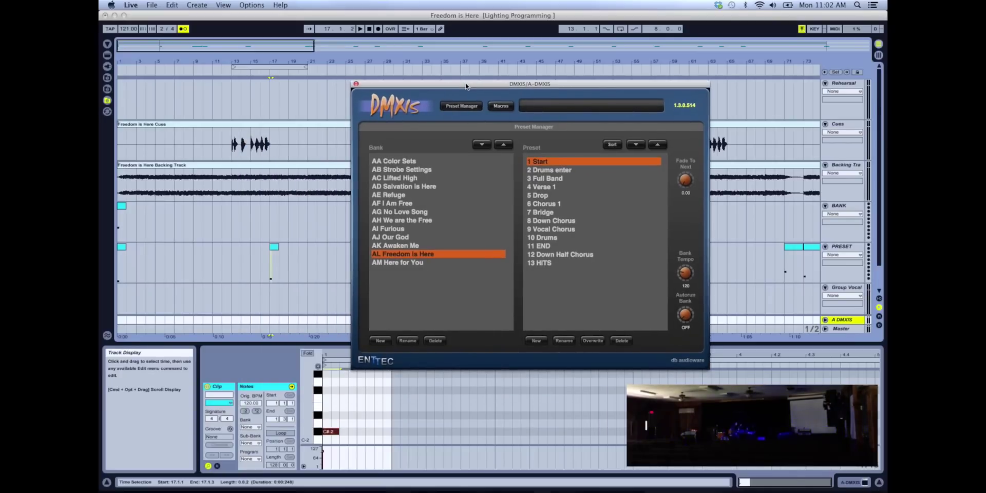
click(540, 171)
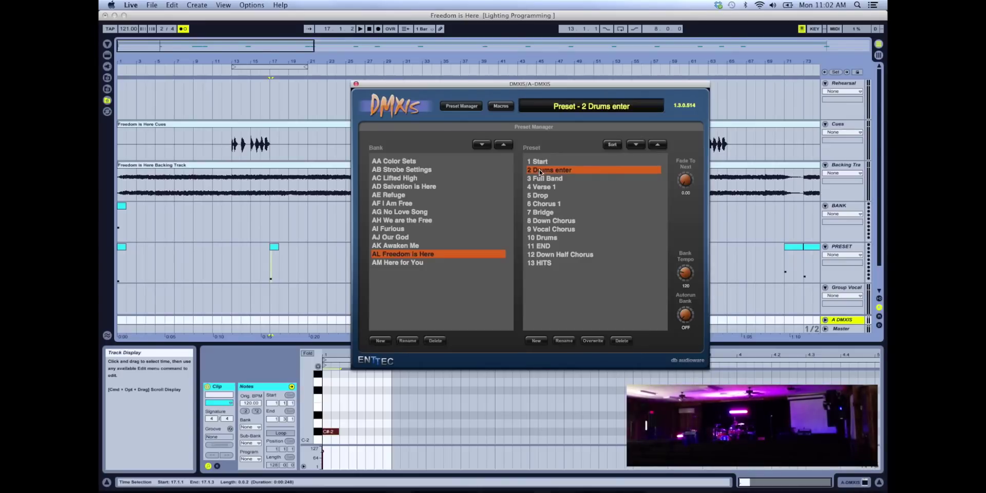
click(553, 164)
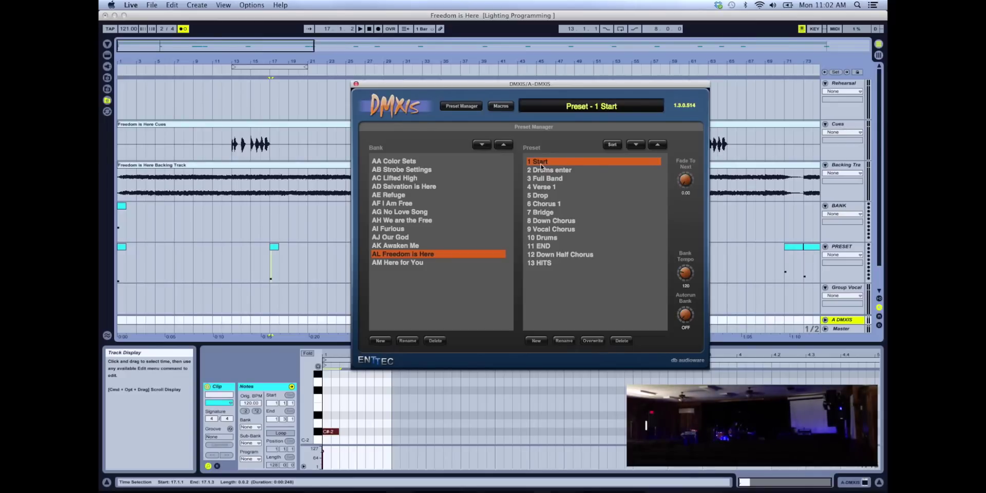
click(538, 170)
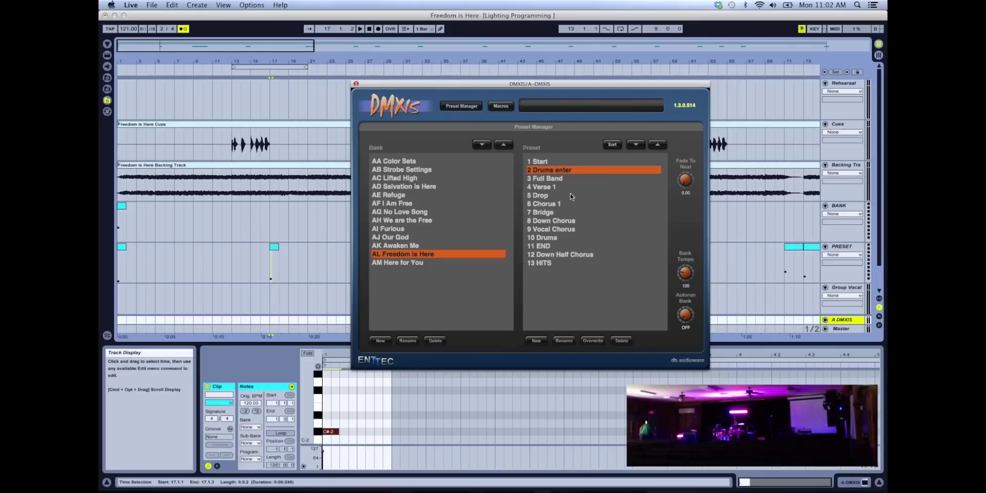
- Load preset 1 Start and zoom the arrangement out to show the whole song from bar 1
click(544, 161)
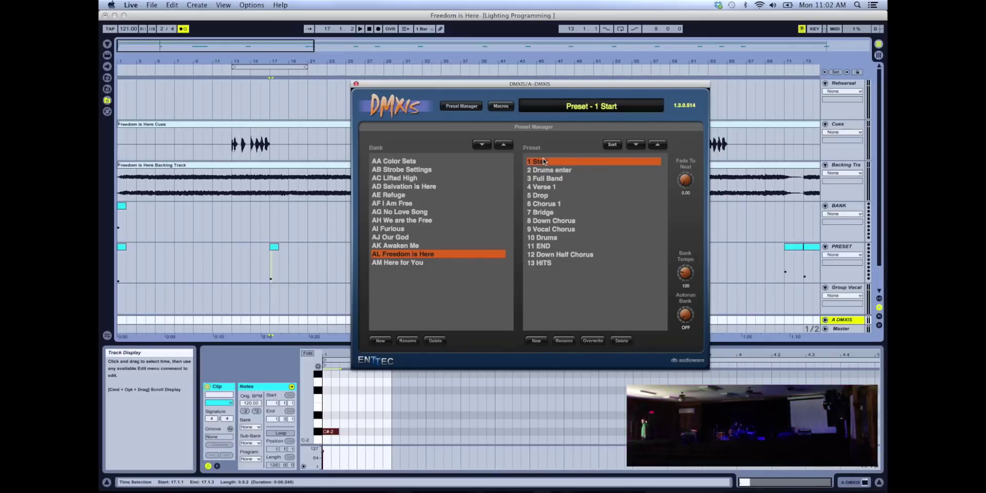
click(377, 46)
double_click(377, 46)
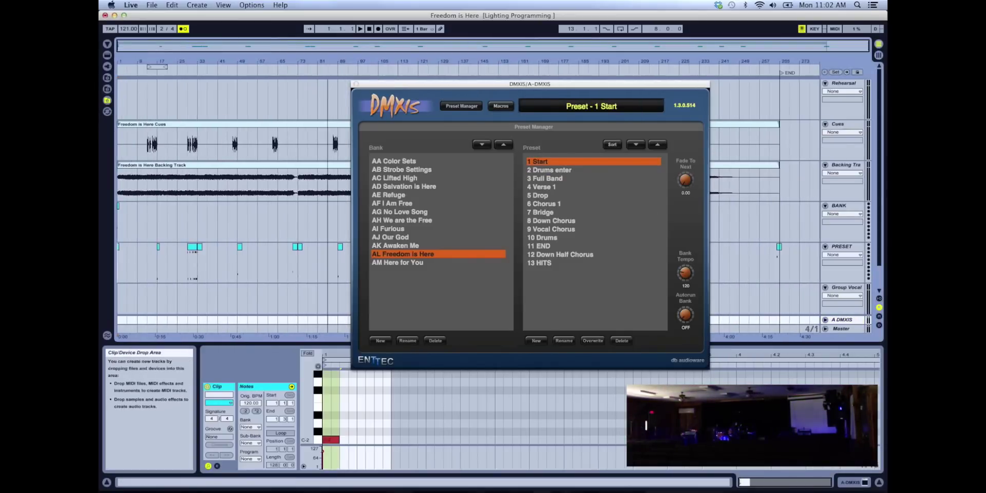
click(130, 238)
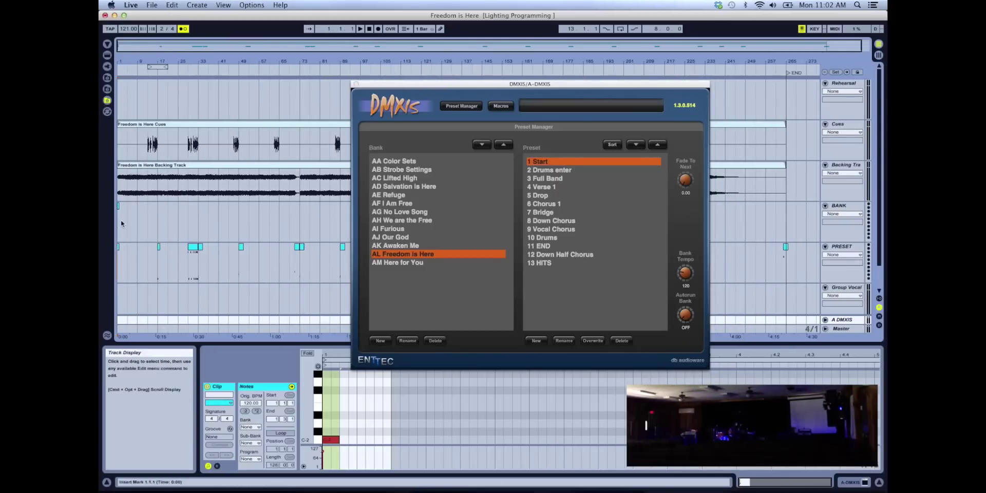
- Load Blackout from the AA Color Sets bank and select the PRESET clip at bar 71
click(395, 162)
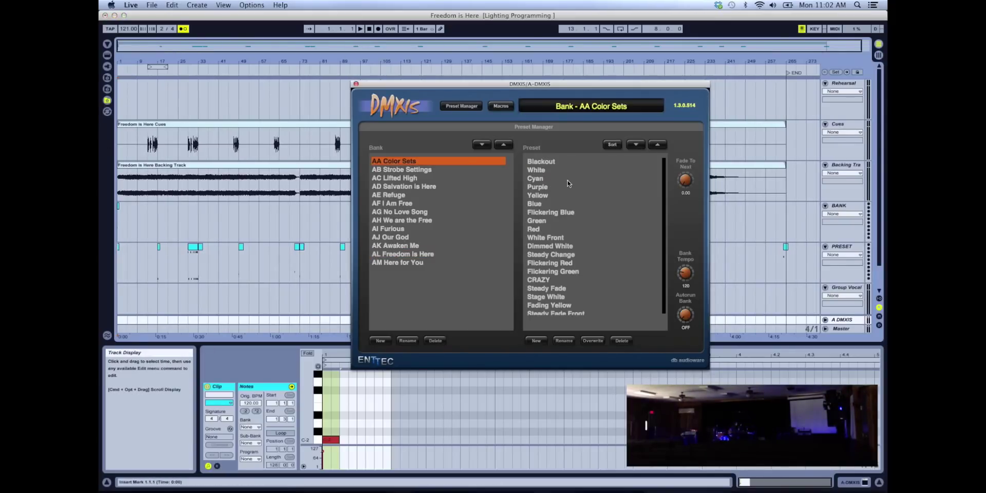
click(536, 164)
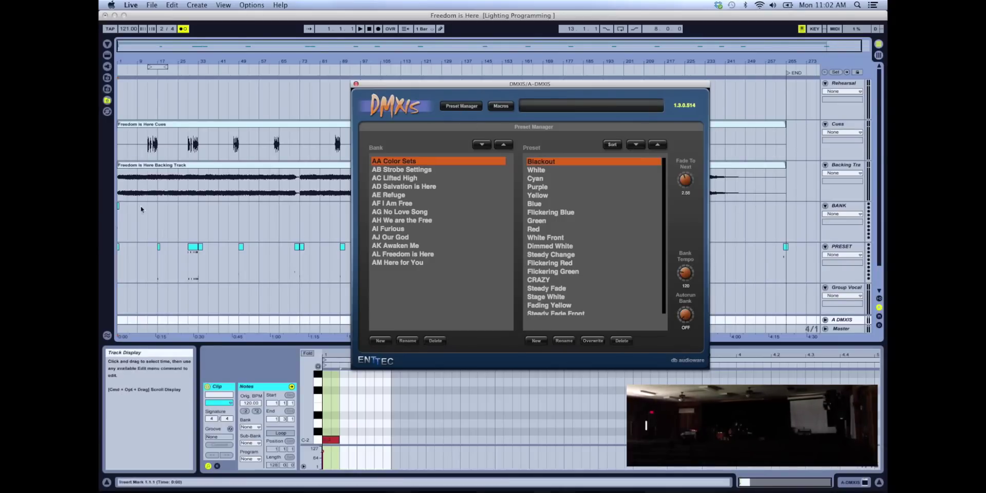
click(120, 247)
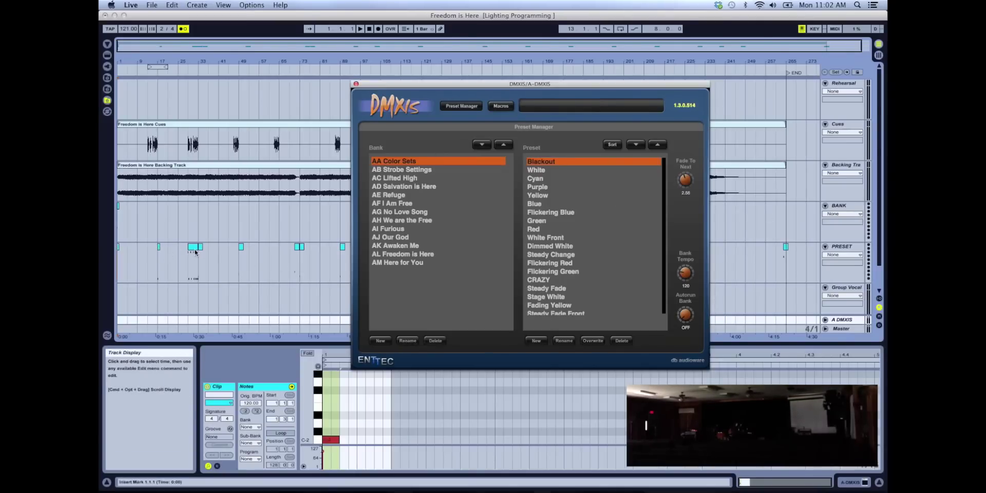
click(298, 247)
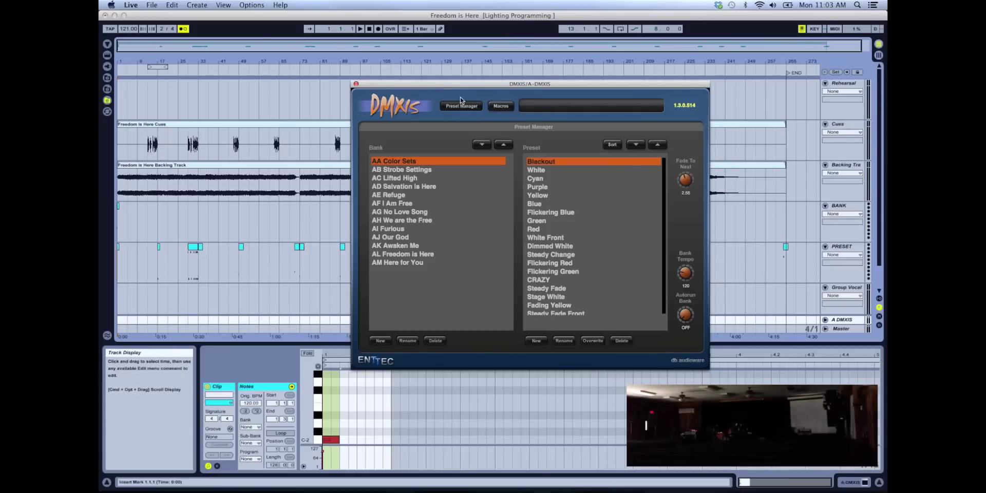
- Play the song, switch DMXIS to preset 2 Drums enter, and select the PRESET clip at bar 49
click(358, 31)
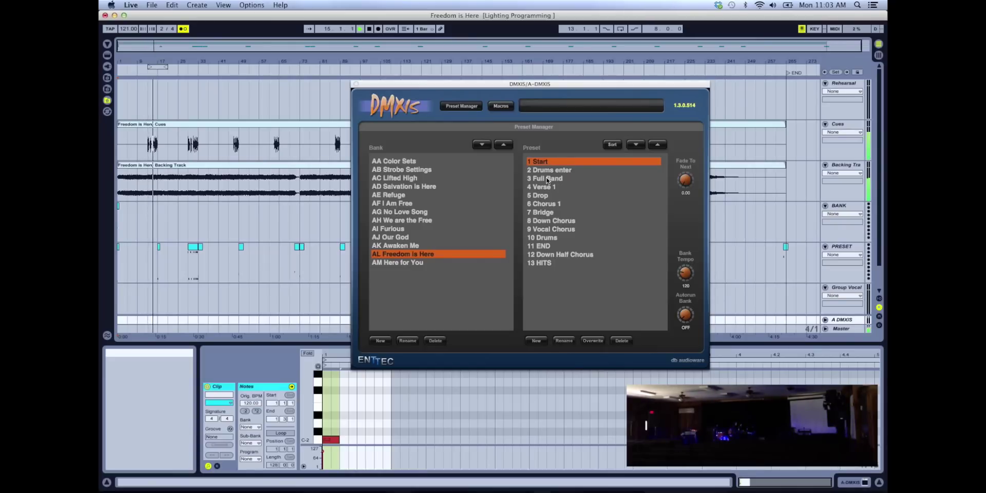
click(550, 174)
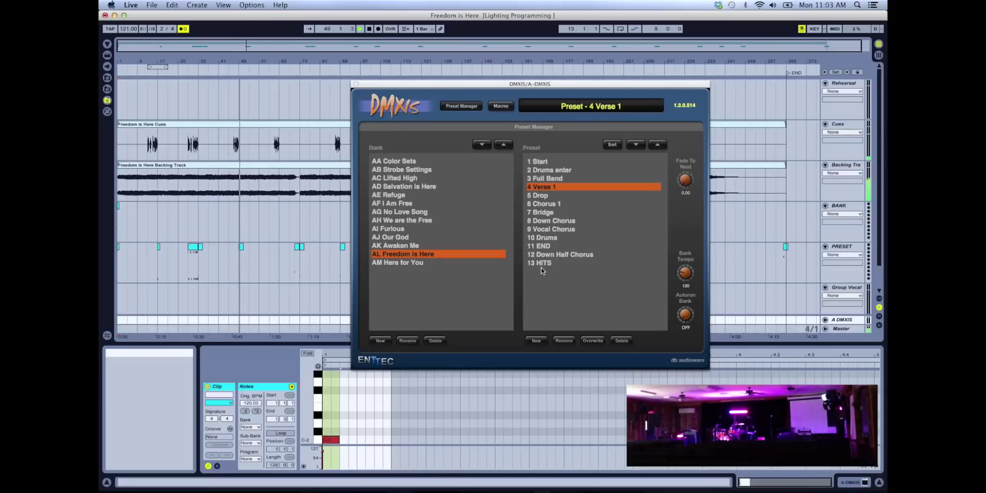
click(330, 431)
- Raise the bar-49 clip's note, select the bar-71 PRESET clip, and reopen DMXIS showing 3 Full Band
drag(330, 431, 329, 421)
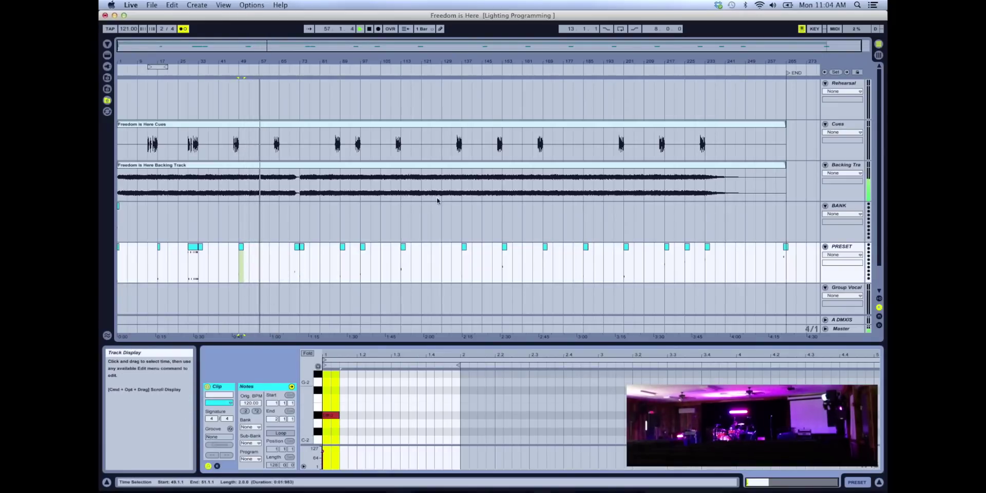
click(297, 250)
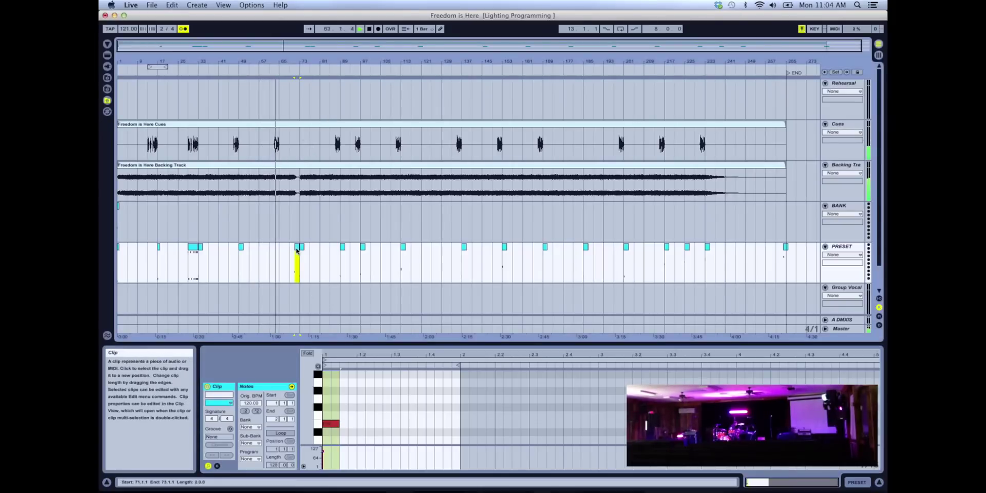
click(841, 319)
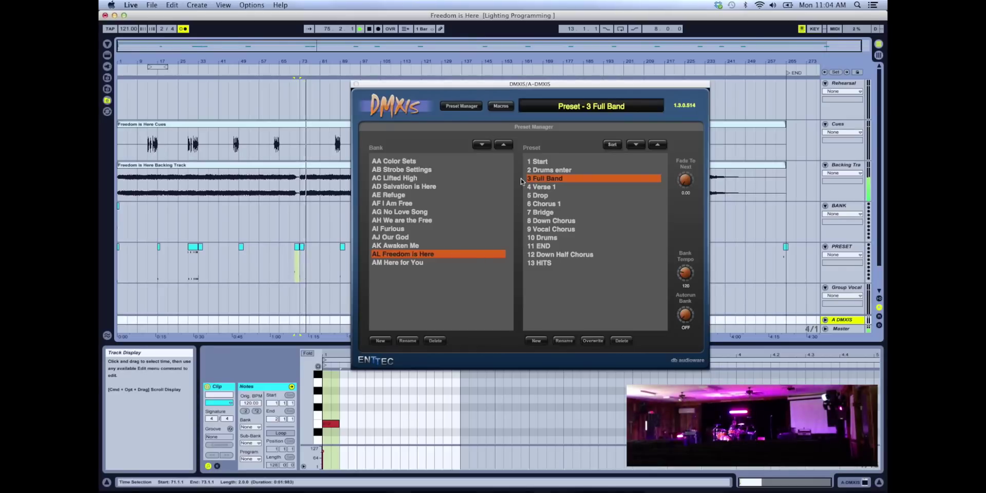
- Audition presets 9, 11, 7 and 13, settle on 8 Down Chorus, and show DMXIS channel faders
drag(481, 85, 451, 311)
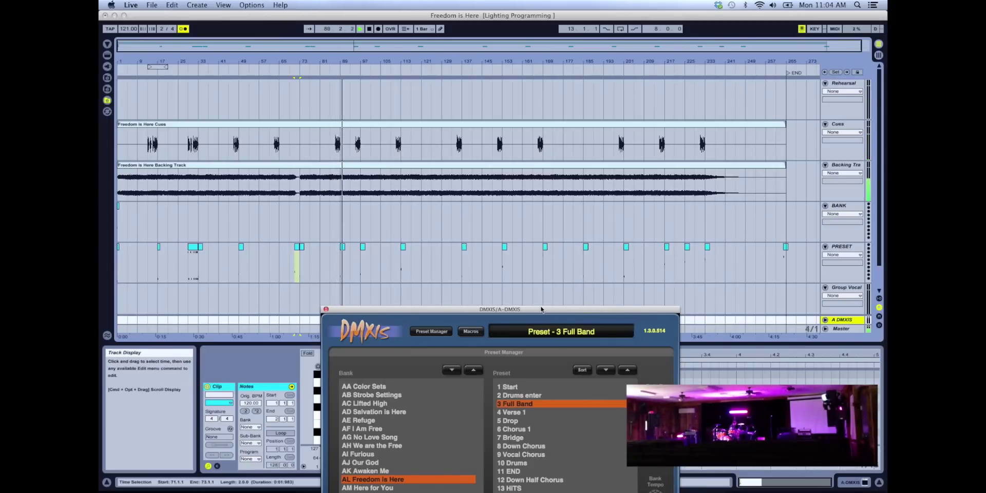
drag(541, 311, 523, 183)
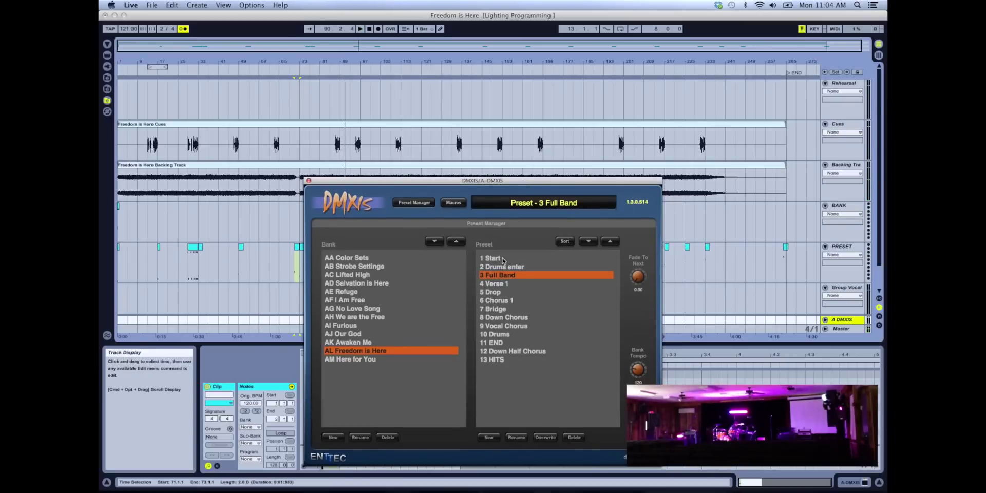
click(499, 318)
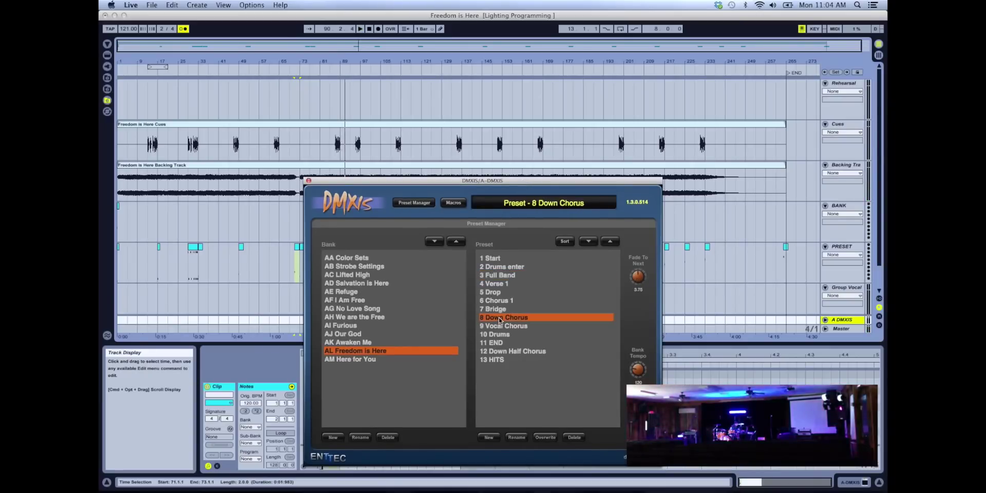
click(500, 326)
click(497, 341)
click(496, 308)
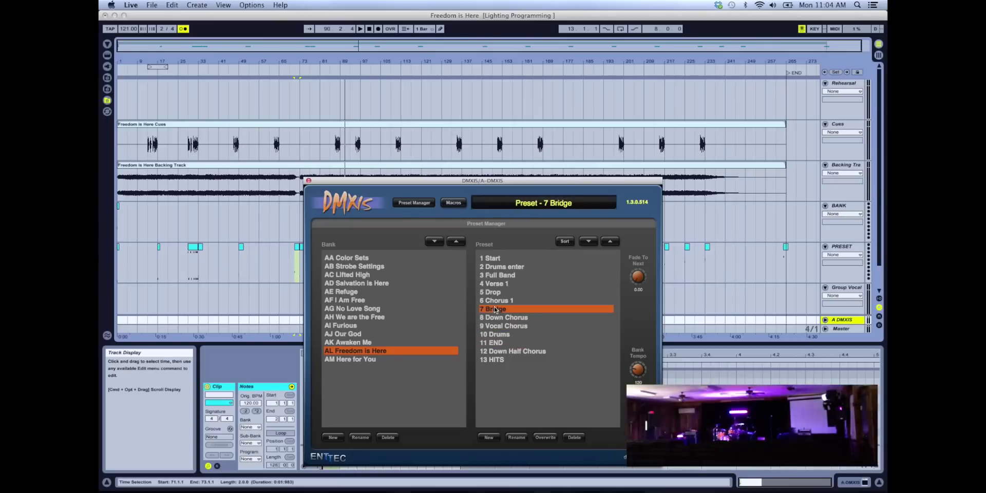
click(503, 359)
click(503, 317)
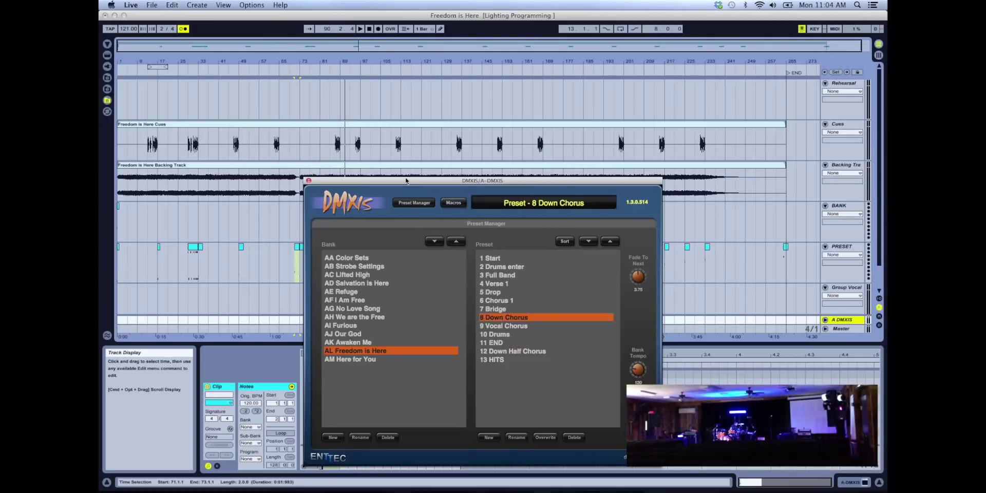
click(411, 203)
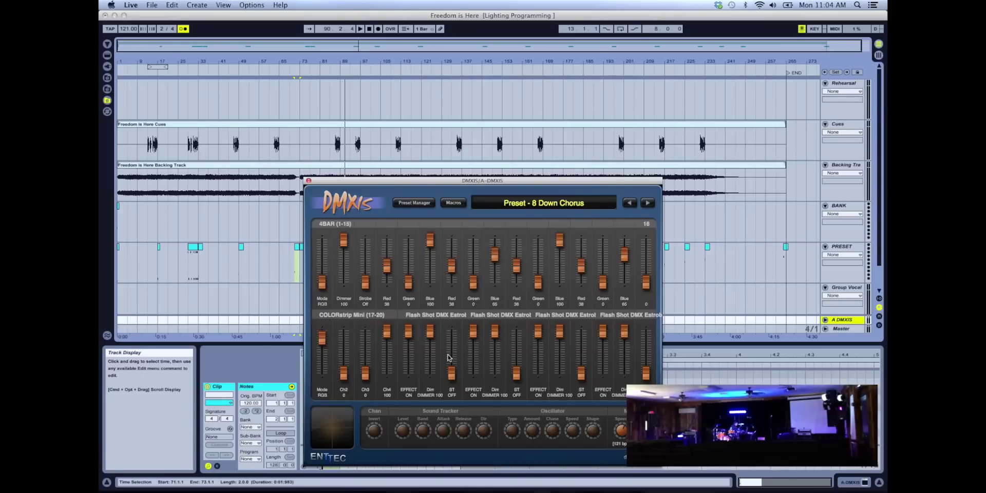
- Bring back the Preset Manager, choose preset 6 Chorus 1, and close the DMXIS window
click(413, 203)
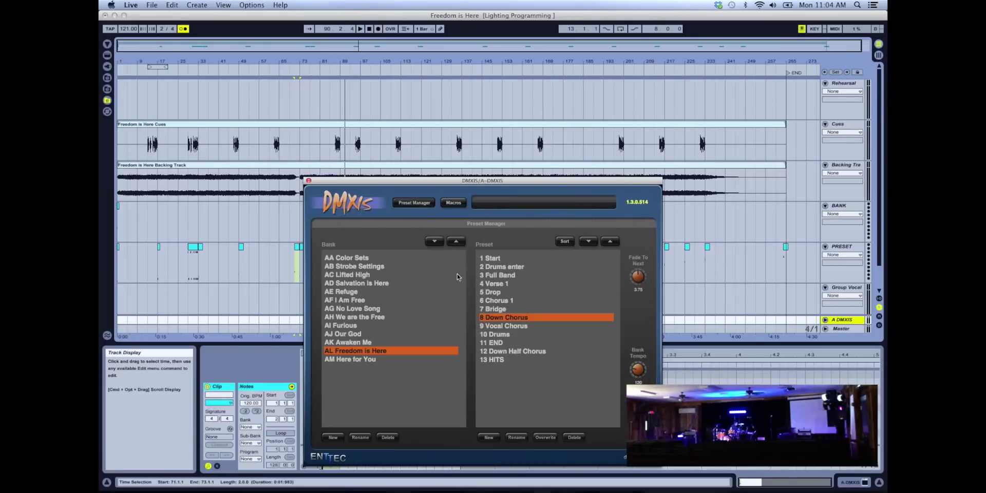
click(492, 302)
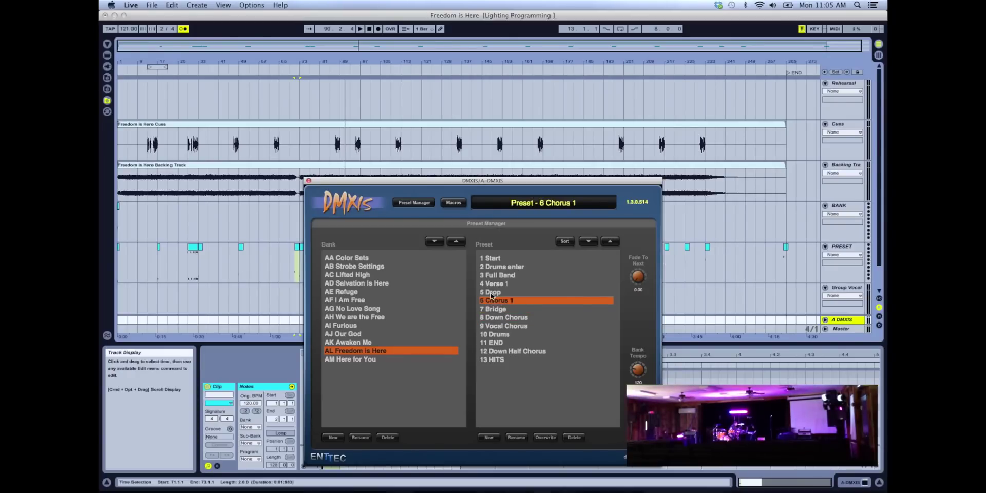
click(263, 254)
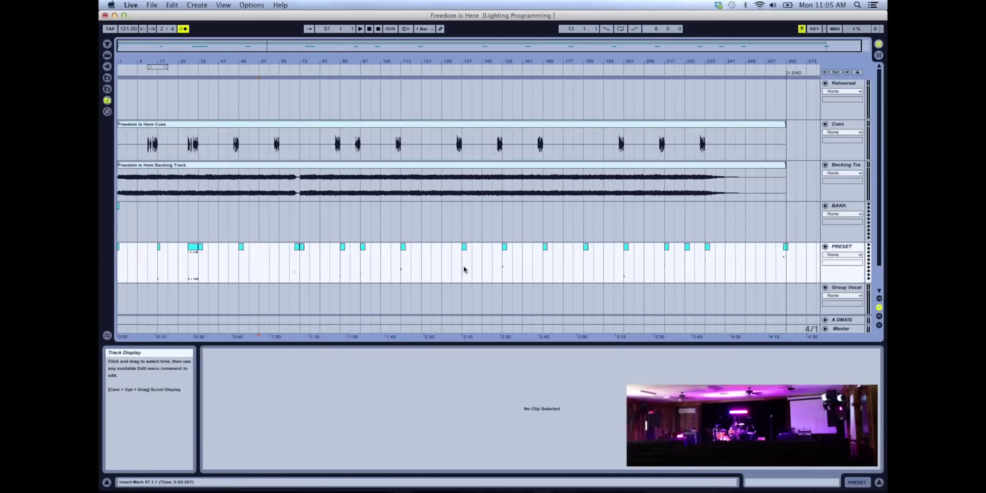
- Briefly open the DMXIS plugin window on its track and close it again
scroll(755, 251, down, 2)
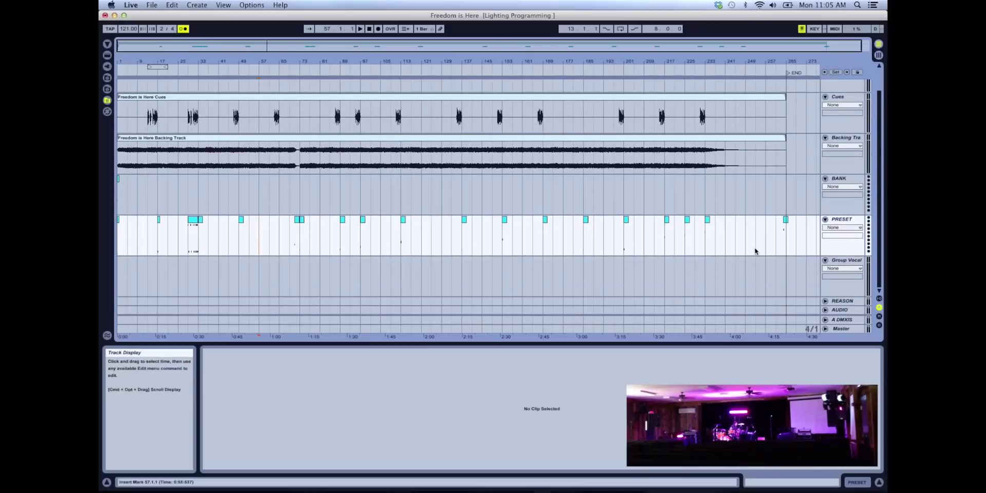
click(841, 319)
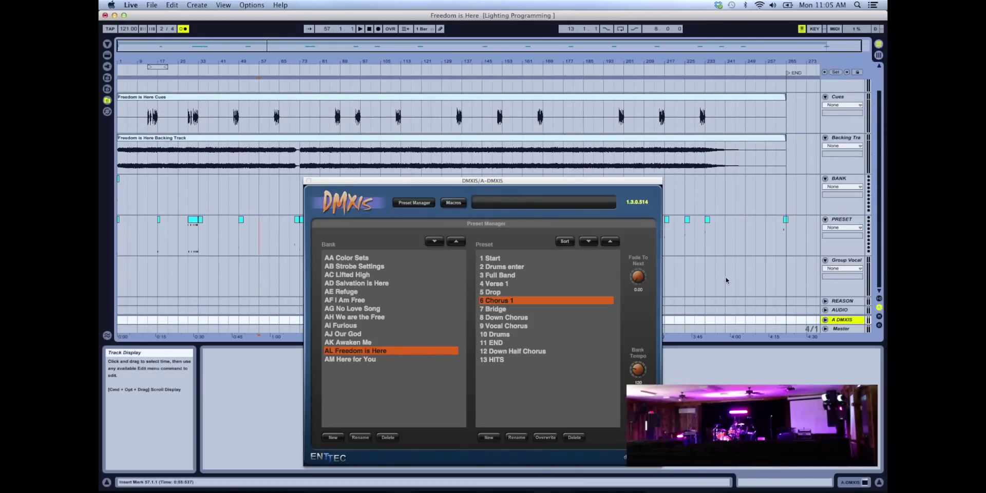
click(704, 280)
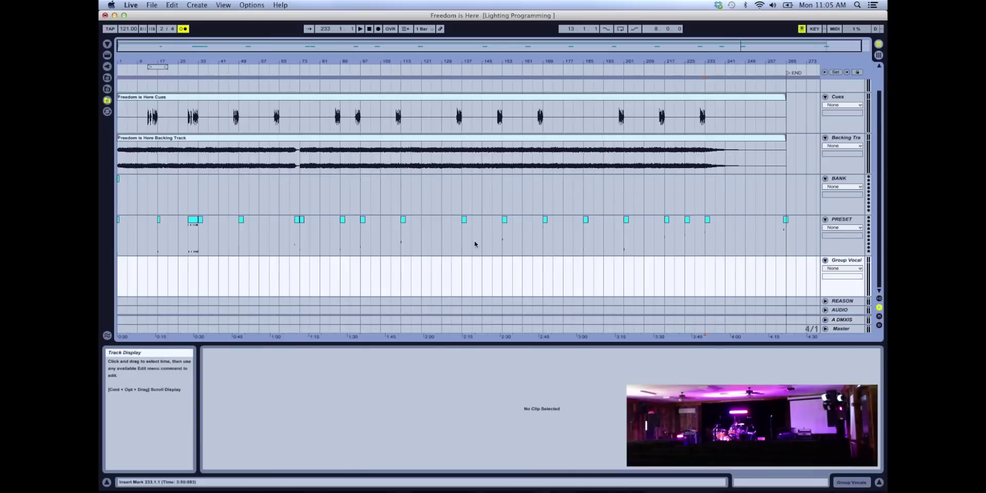
scroll(473, 239, up, 2)
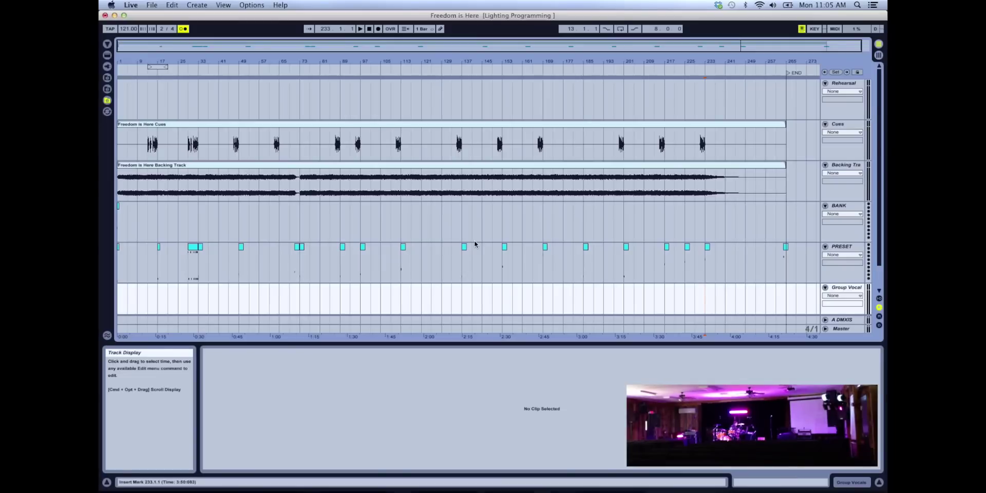
- Select all 19 PRESET clips with Cmd+A and consolidate them with Cmd+J
click(794, 265)
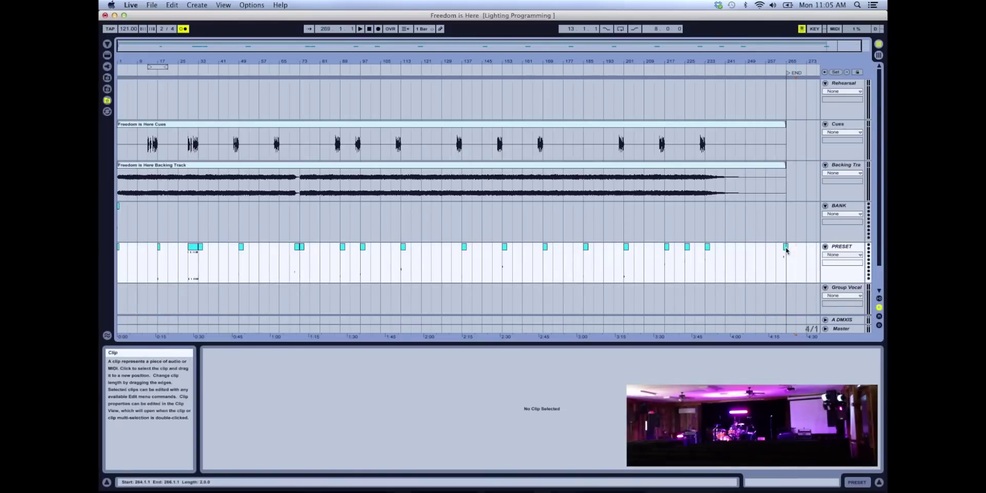
click(786, 247)
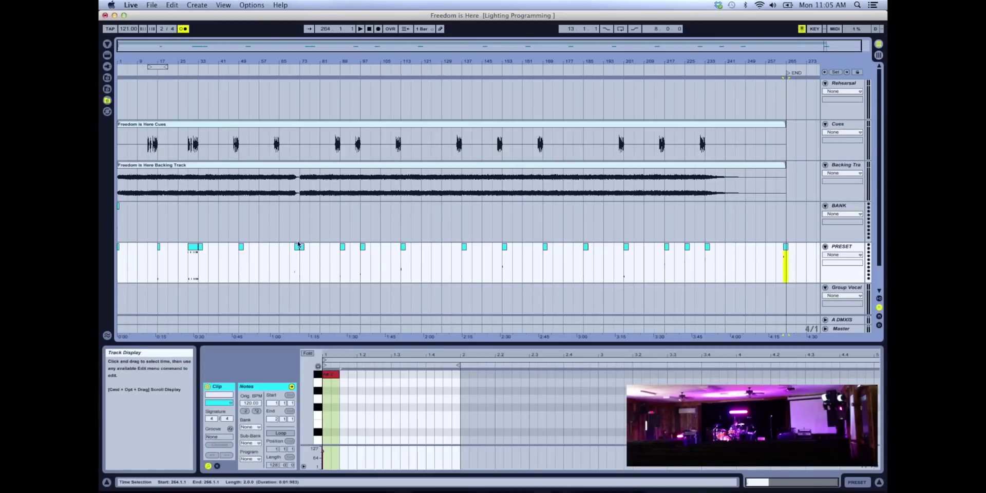
key(super+a)
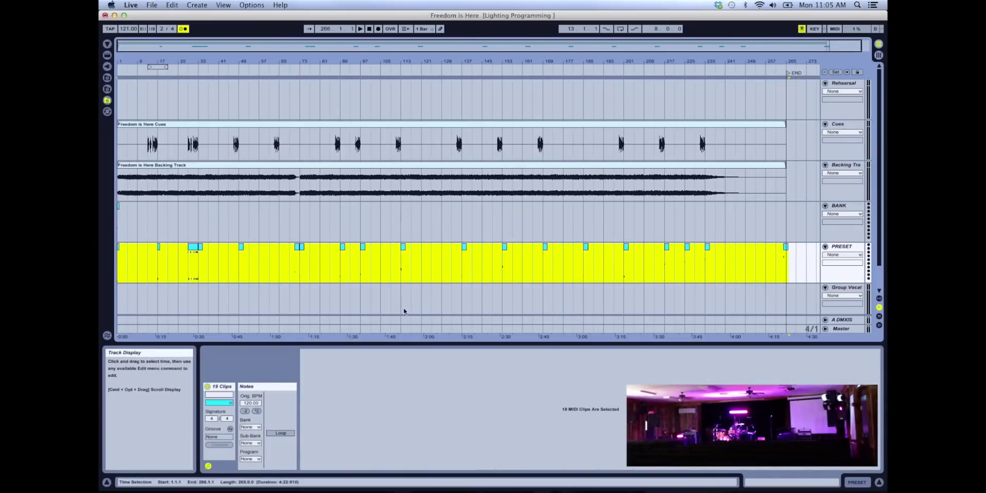
key(super+j)
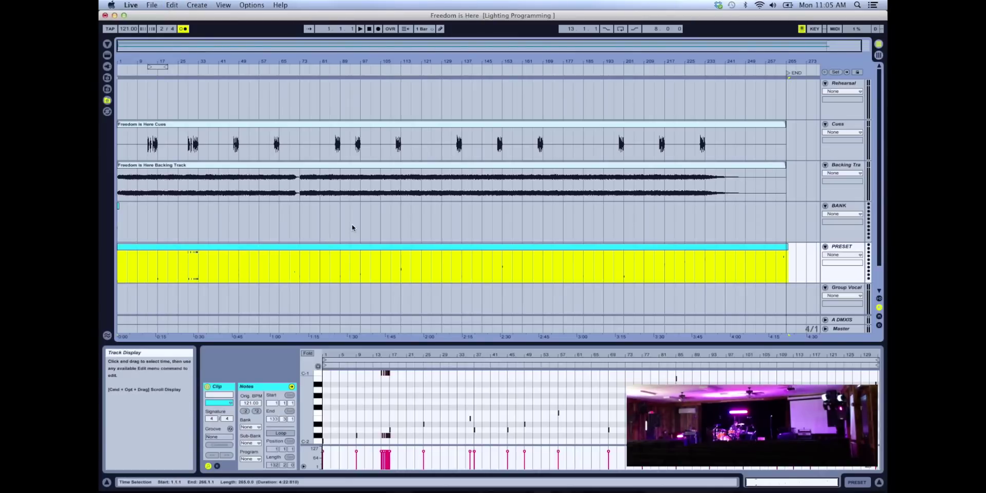
- Paste the merged PRESET clip into the PRESET track's first Session slot
key(Tab)
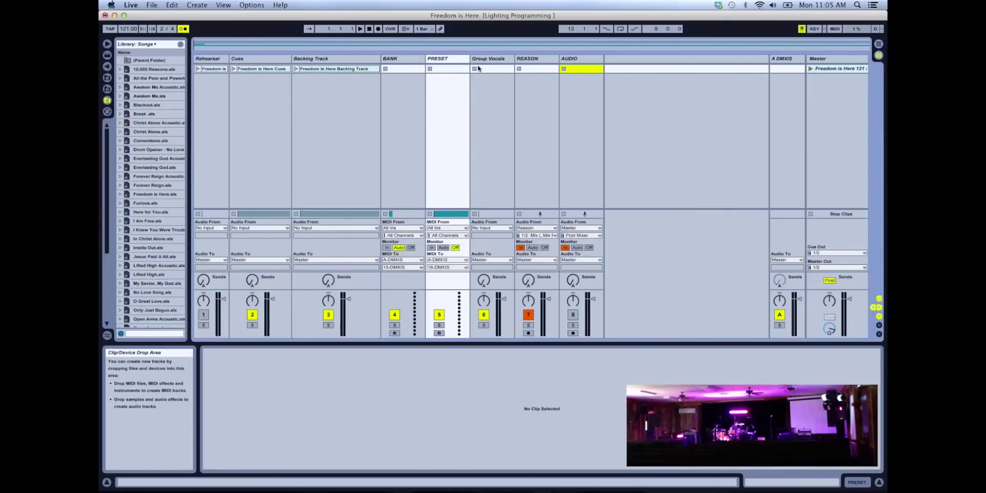
click(447, 71)
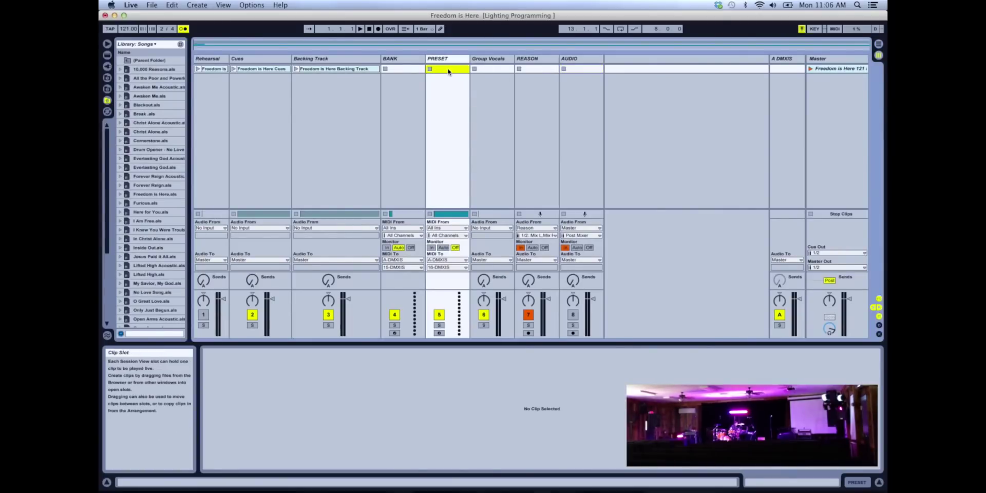
key(super+v)
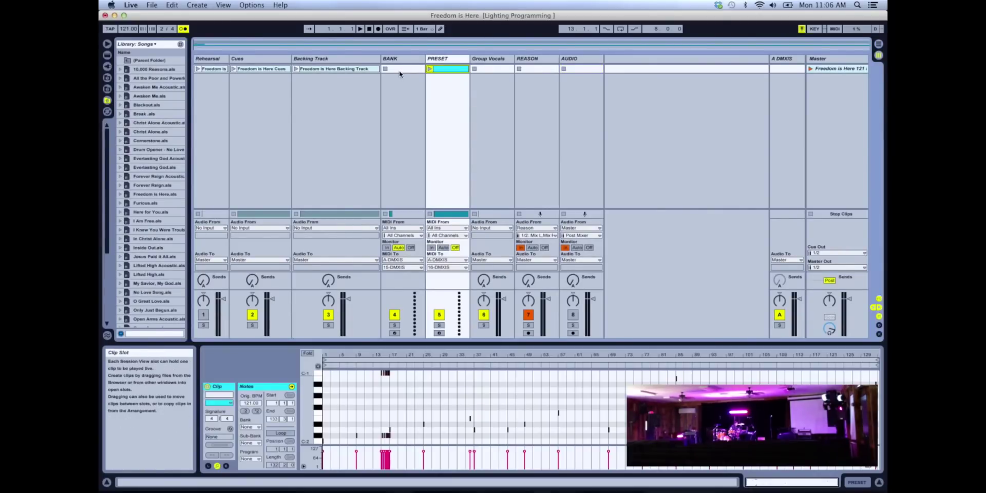
- Paste the BANK clip into its track's first Session slot and launch the Freedom is Here scene
key(Tab)
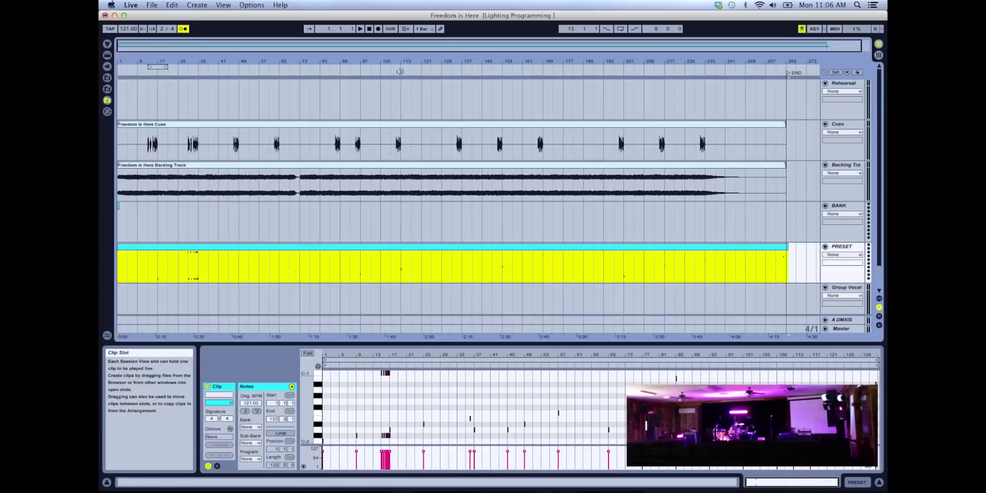
click(118, 208)
key(Tab)
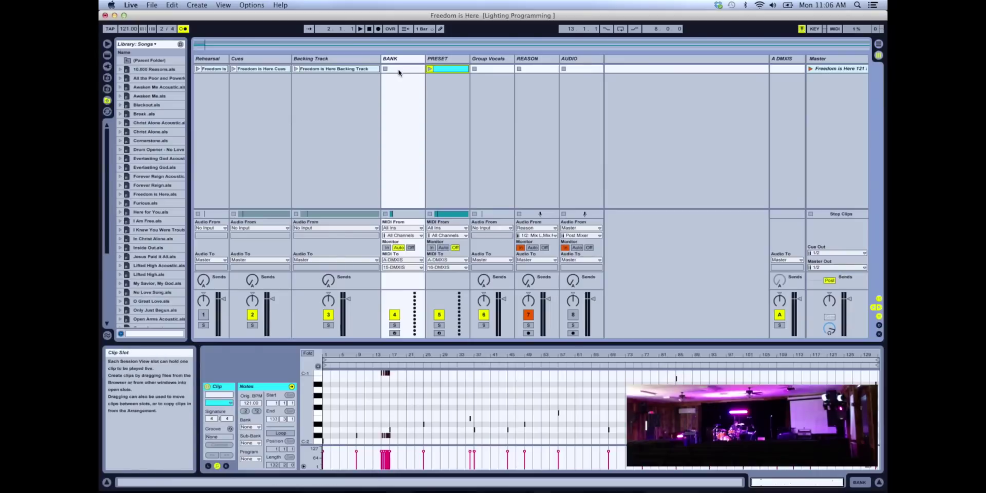
click(398, 72)
key(super+v)
click(836, 68)
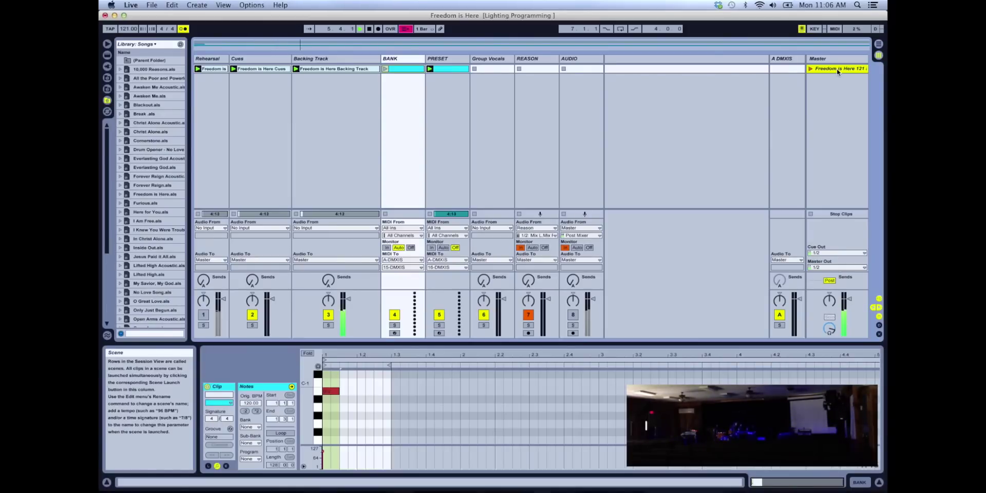
key(super+Tab)
key(super+Tab)
key(super+Tab)
key(super+Tab)
key(super+Tab)
key(Tab)
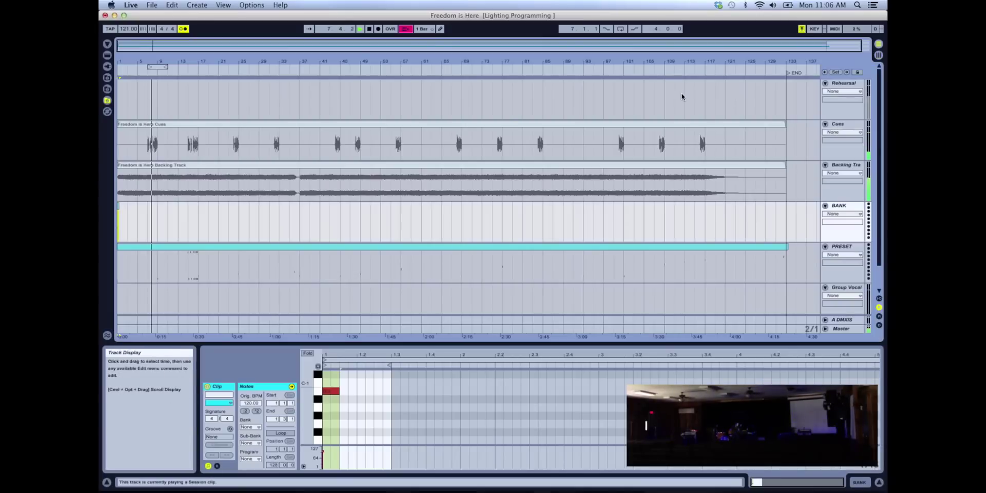
key(Tab)
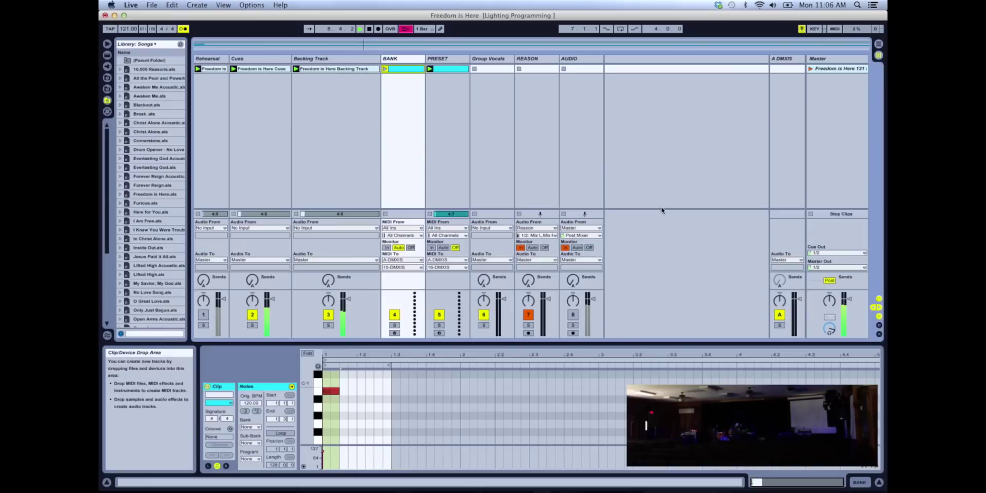